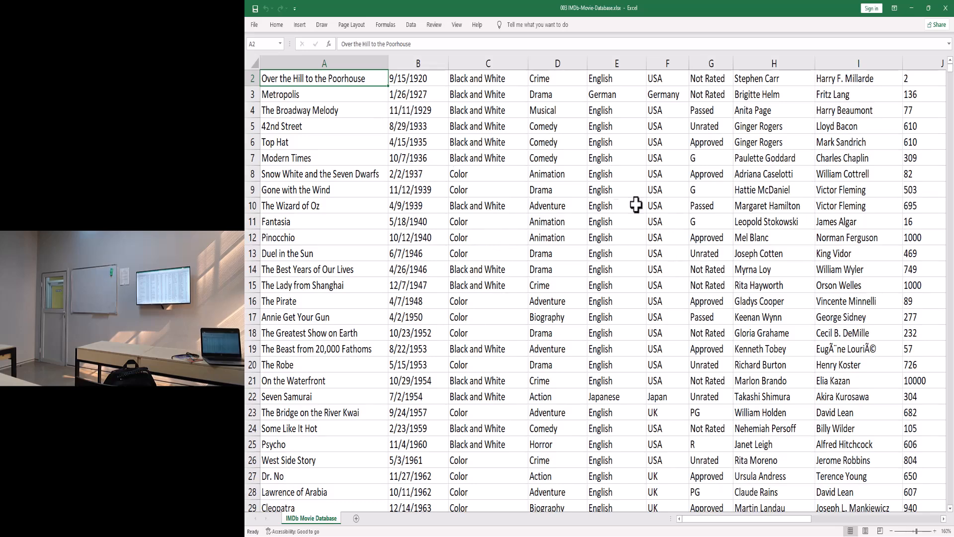
# - Zoom the IMDb sheet out from 160% to 100% to show more rows and columns
pyautogui.scroll(-3, 500, 187)
pyautogui.scroll(-3, 500, 187)
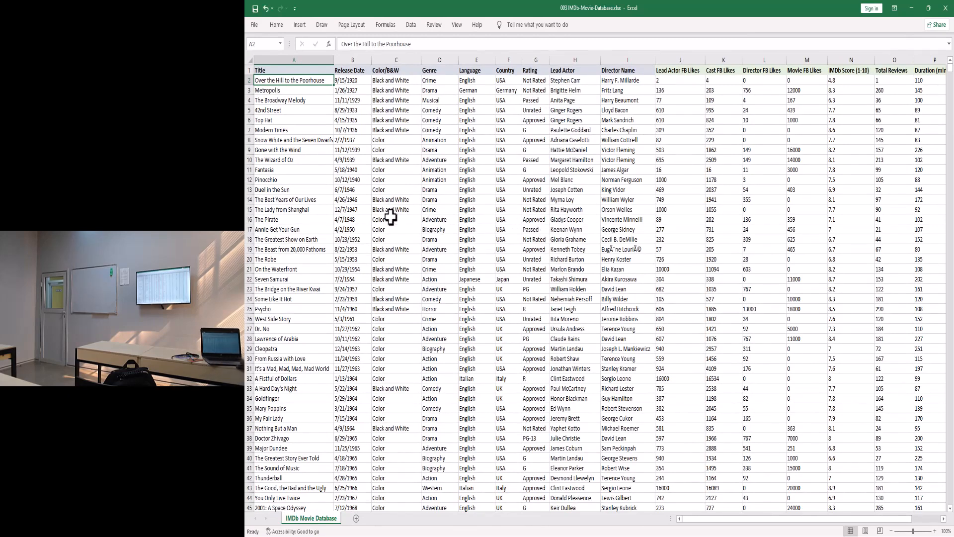
pyautogui.moveTo(725, 518); pyautogui.dragTo(701, 520)
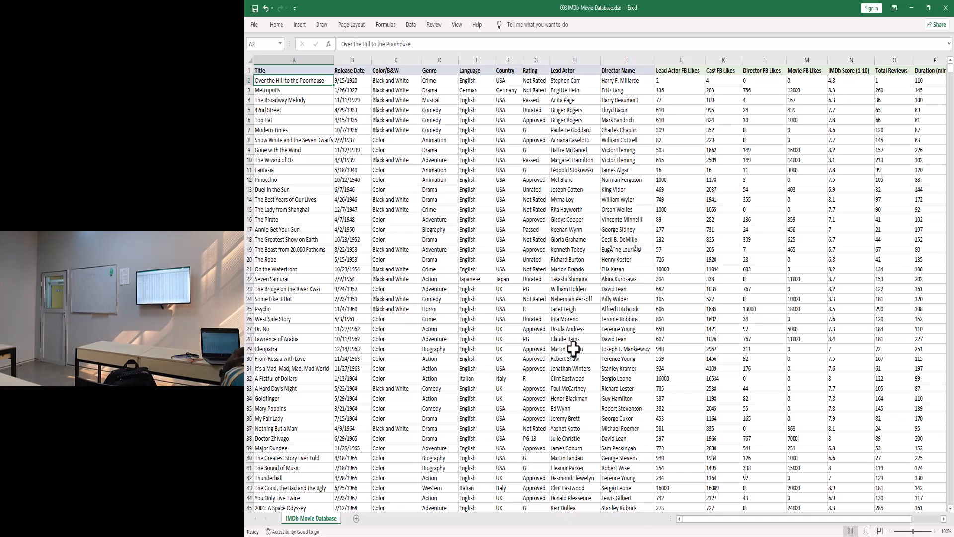
# - Select the 42nd Street title in cell A5
pyautogui.click(268, 112)
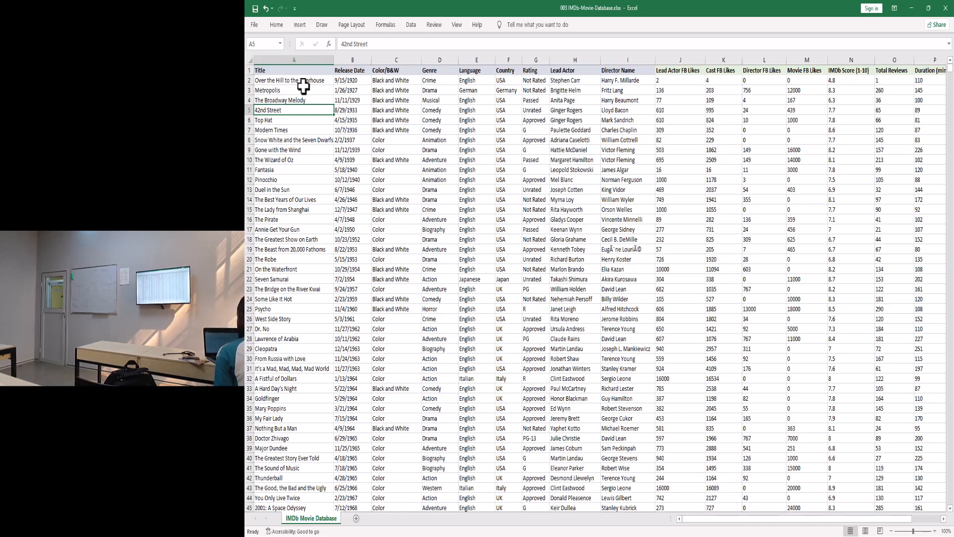
pyautogui.click(284, 81)
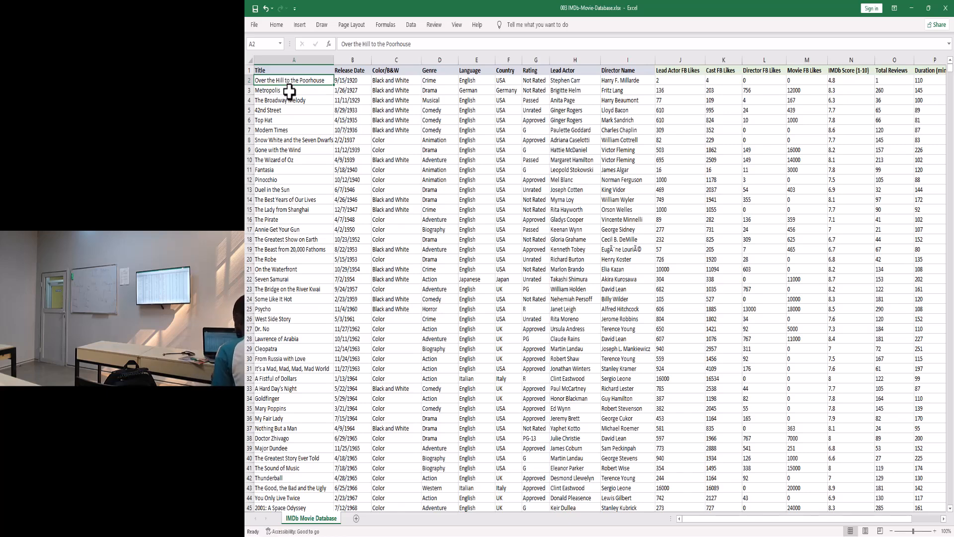
pyautogui.hotkey('alt', 'Tab')
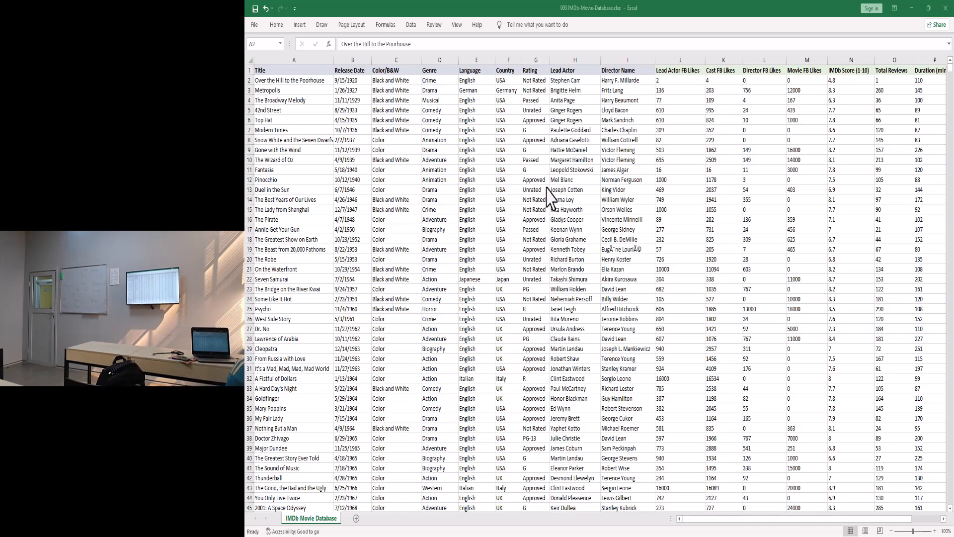
# - Make the Title header cell A1 the active cell
pyautogui.click(275, 70)
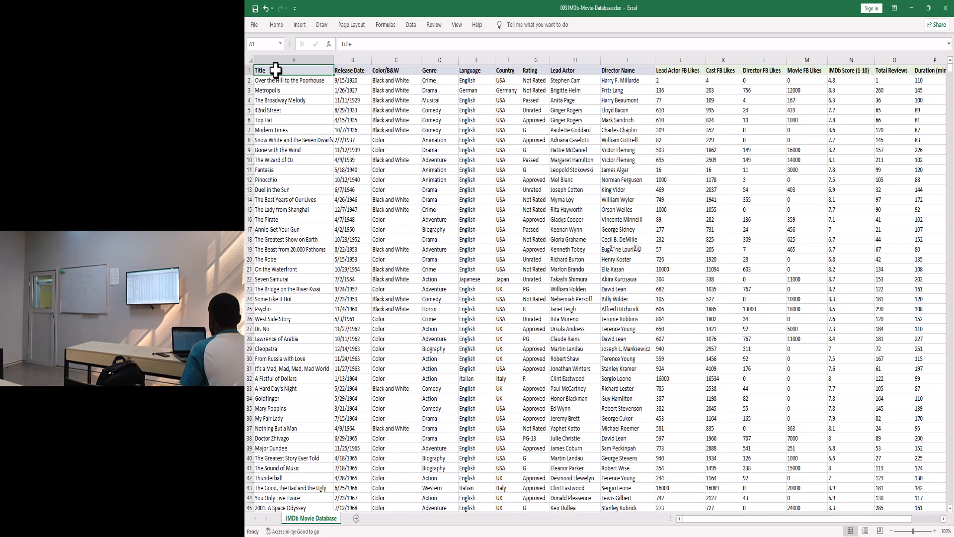
# - Select header row A1:R1, Title through Budget, using Ctrl+Shift+Right from A1
pyautogui.click(276, 81)
pyautogui.click(279, 70)
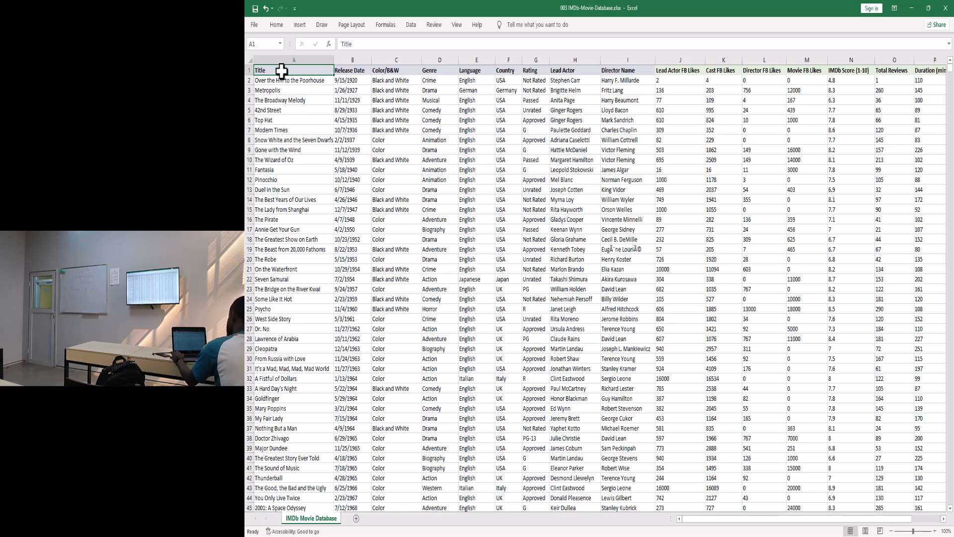
pyautogui.hotkey('ctrl', 'shift', 'Right')
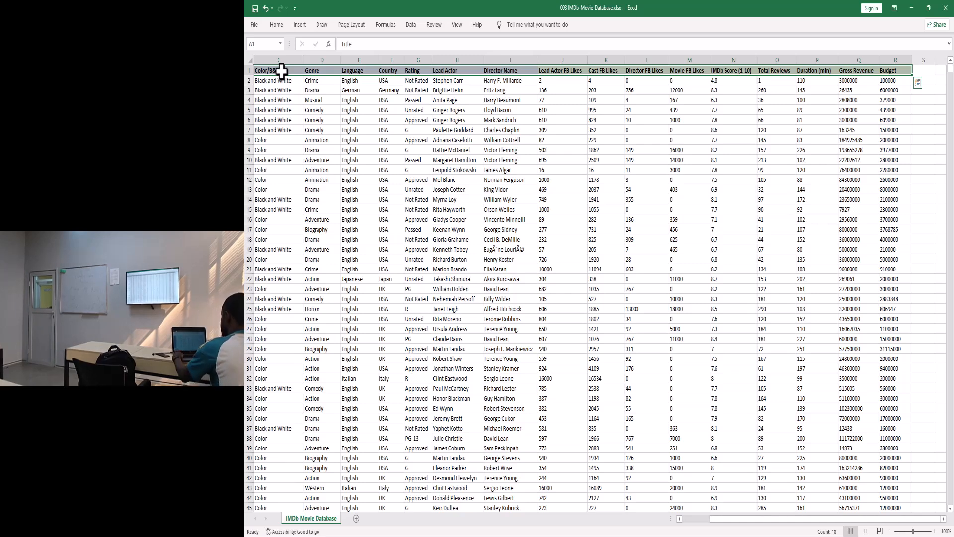
pyautogui.click(281, 71)
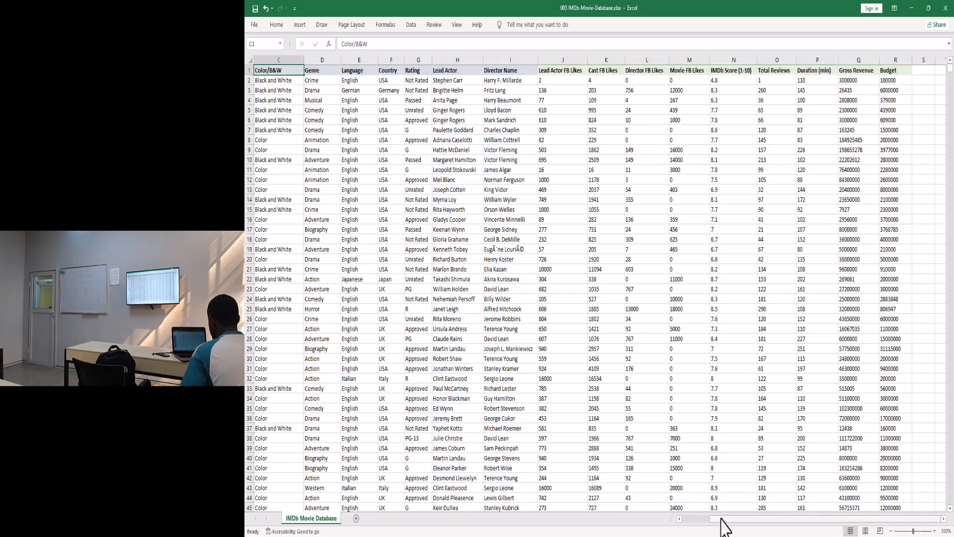
pyautogui.moveTo(724, 518); pyautogui.dragTo(682, 520)
pyautogui.click(268, 80)
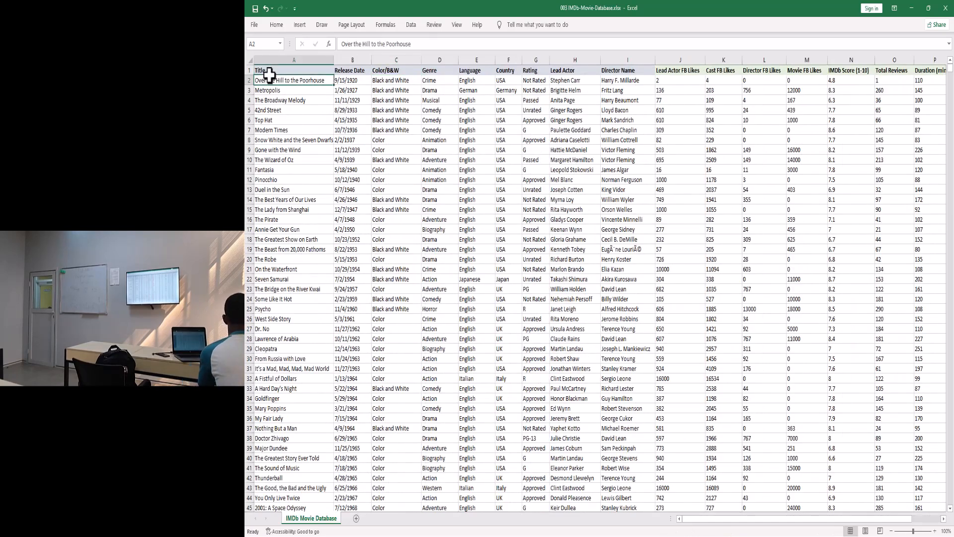
pyautogui.click(273, 70)
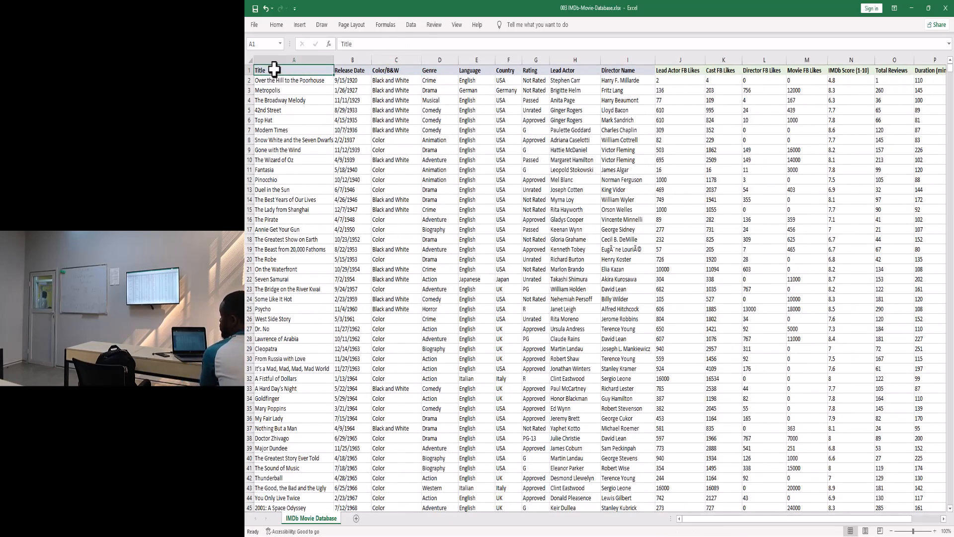
pyautogui.hotkey('ctrl', 'shift', 'Right')
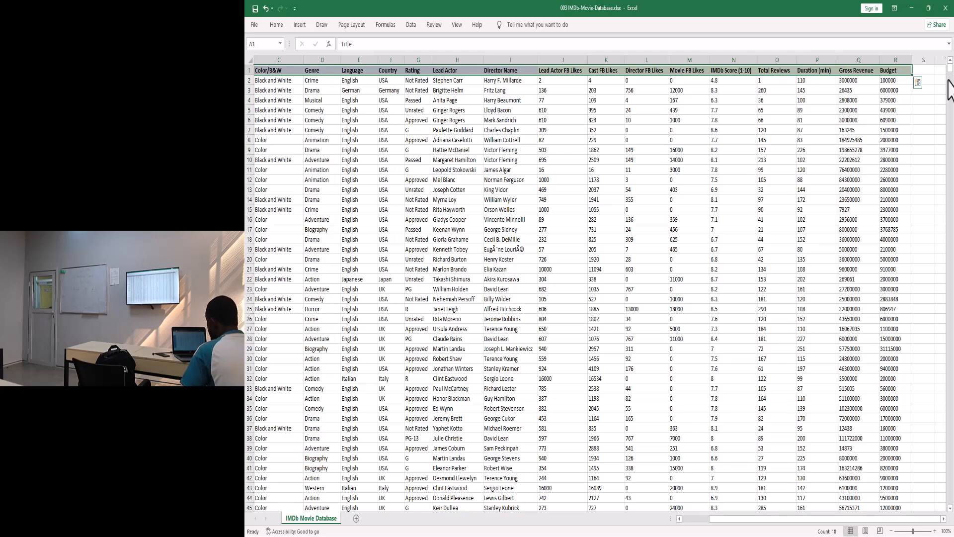
# - Delete the actor name from cell H15 so that film's Lead Actor is blank
pyautogui.click(455, 209)
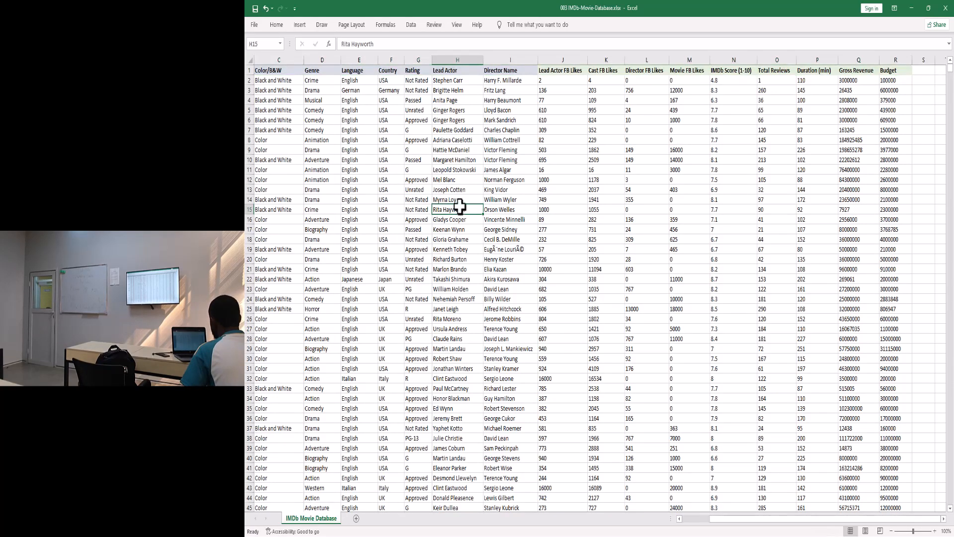
pyautogui.scroll(1, 456, 210)
pyautogui.scroll(1, 456, 210)
pyautogui.scroll(1, 412, 211)
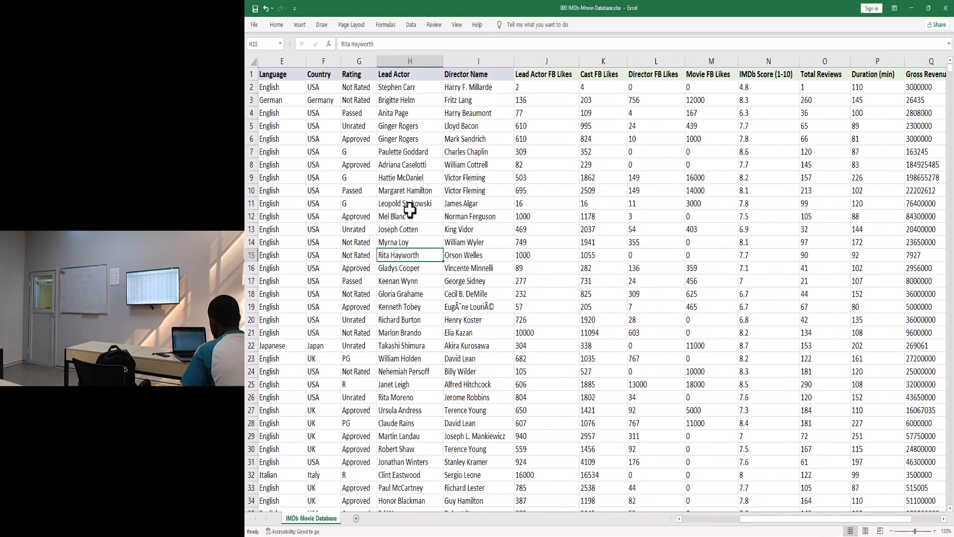
pyautogui.doubleClick(403, 256)
pyautogui.doubleClick(406, 255)
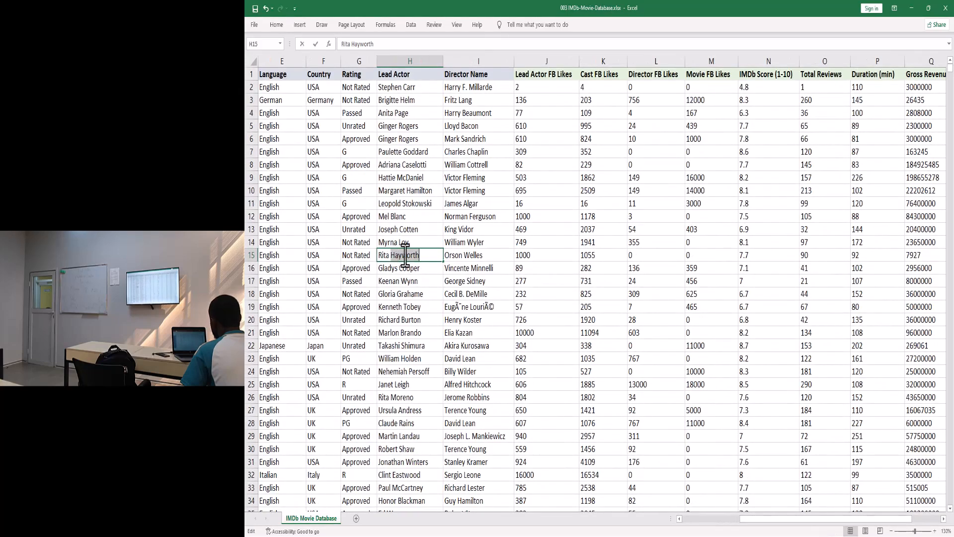
pyautogui.moveTo(426, 255); pyautogui.dragTo(379, 255)
pyautogui.press('BackSpace')
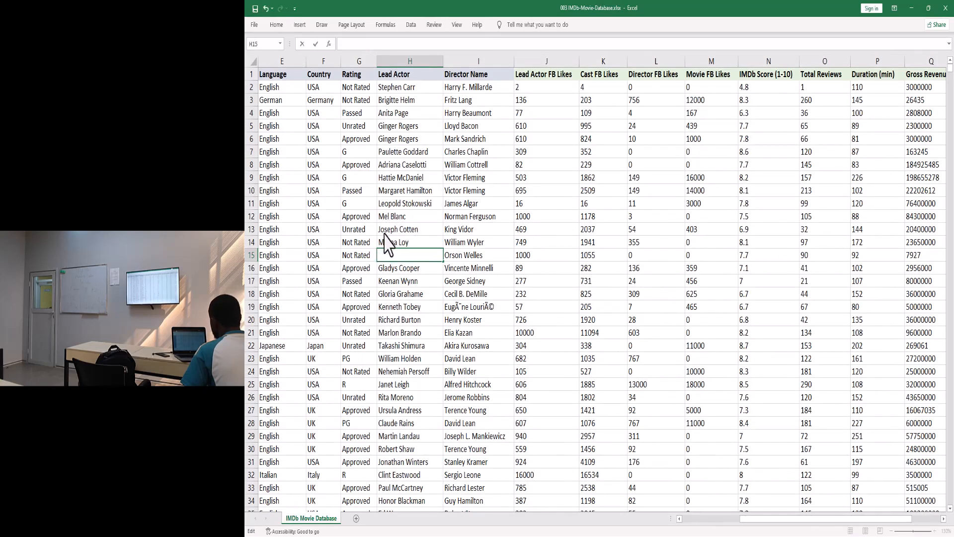
pyautogui.click(473, 271)
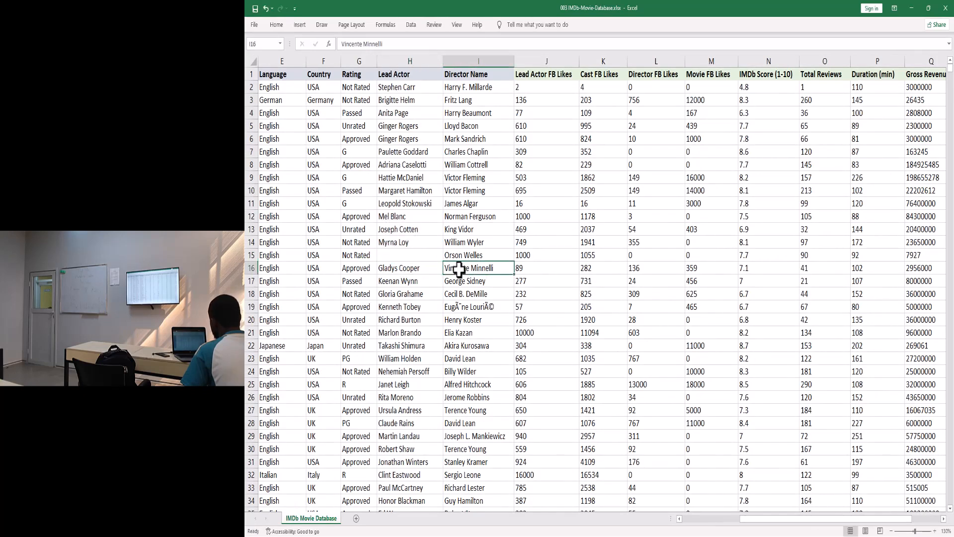
pyautogui.click(395, 73)
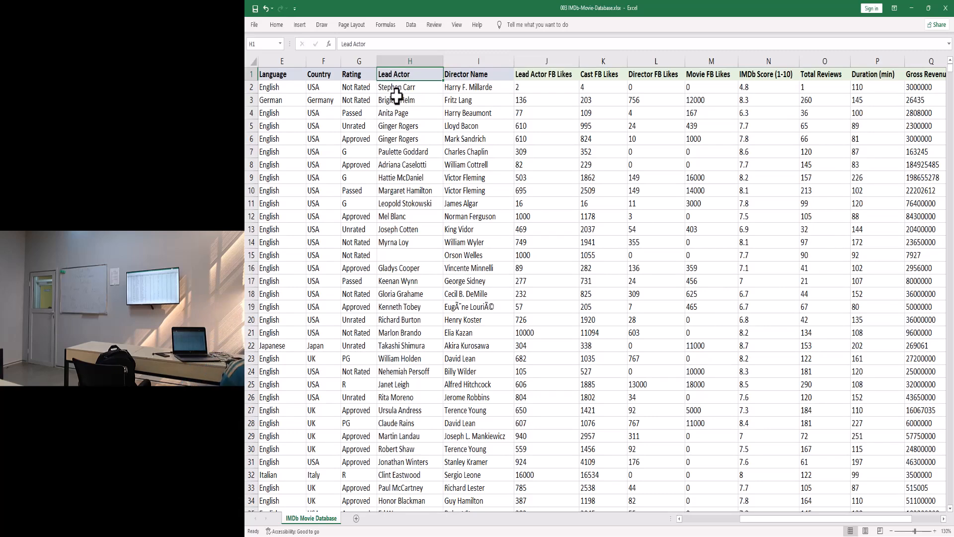
# - Extend the selection from H1 down to H14 and scroll the sheet right
pyautogui.hotkey('ctrl', 'shift', 'Down')
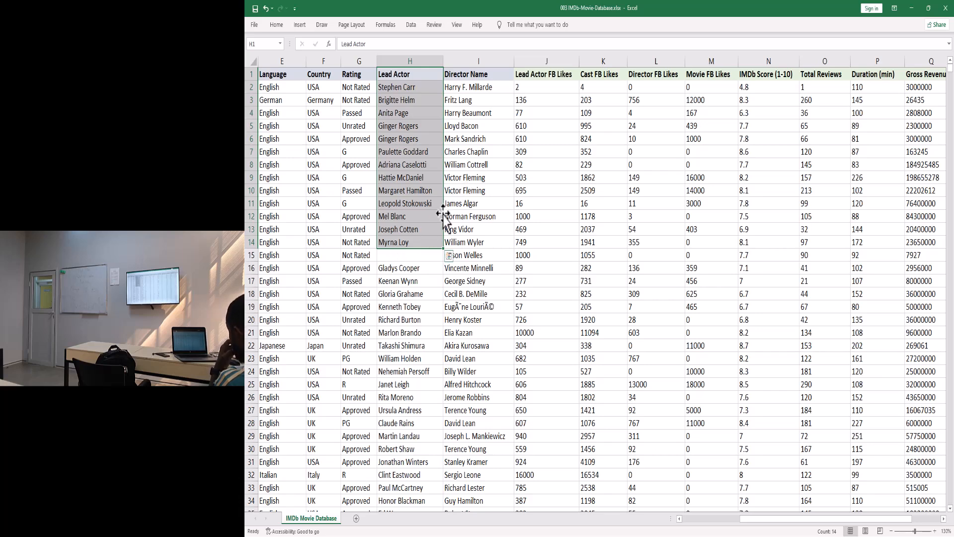
pyautogui.moveTo(774, 522); pyautogui.dragTo(842, 518)
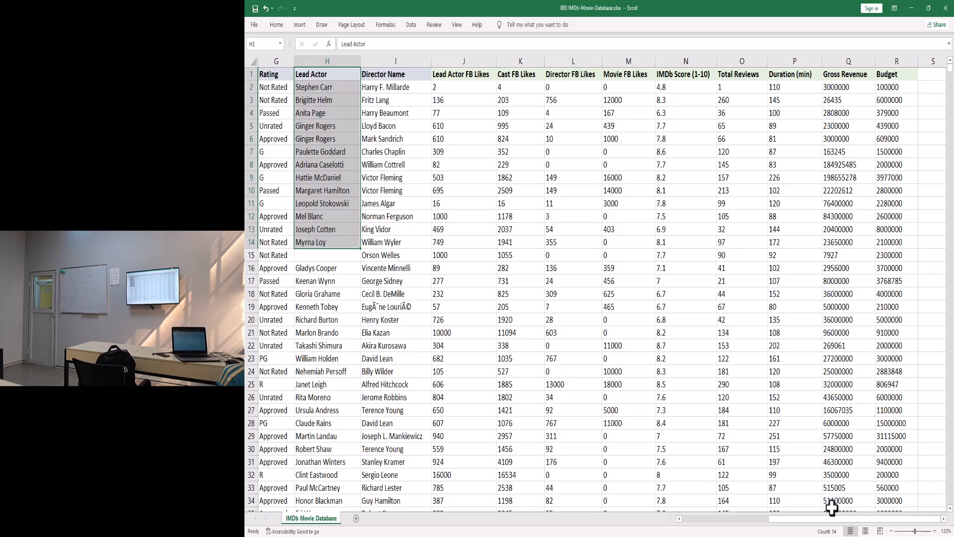
pyautogui.moveTo(828, 517); pyautogui.dragTo(834, 517)
# - Enter 'Rita Hayworth' in H15, then scroll back to column A
pyautogui.click(335, 256)
pyautogui.write('Rita Hayworth')
pyautogui.click(372, 256)
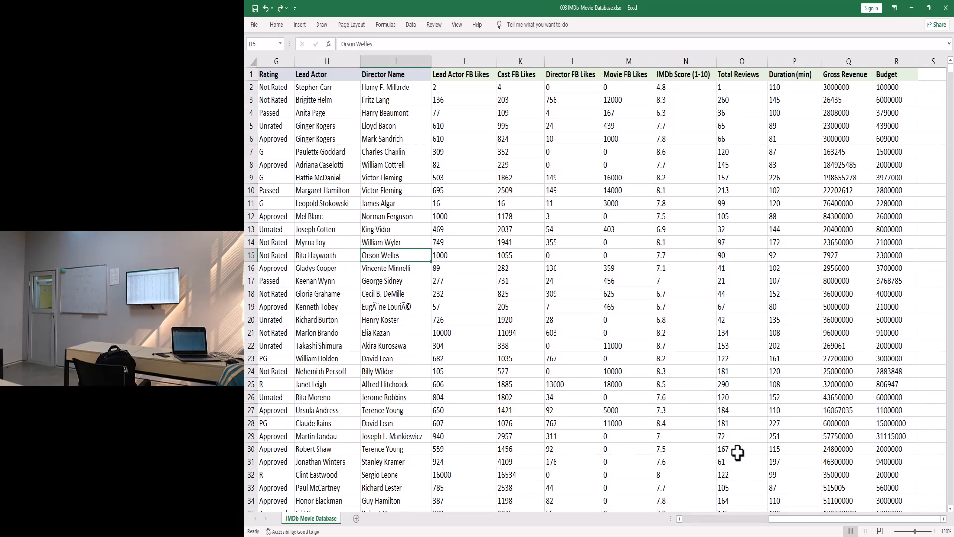
pyautogui.moveTo(791, 525); pyautogui.dragTo(686, 523)
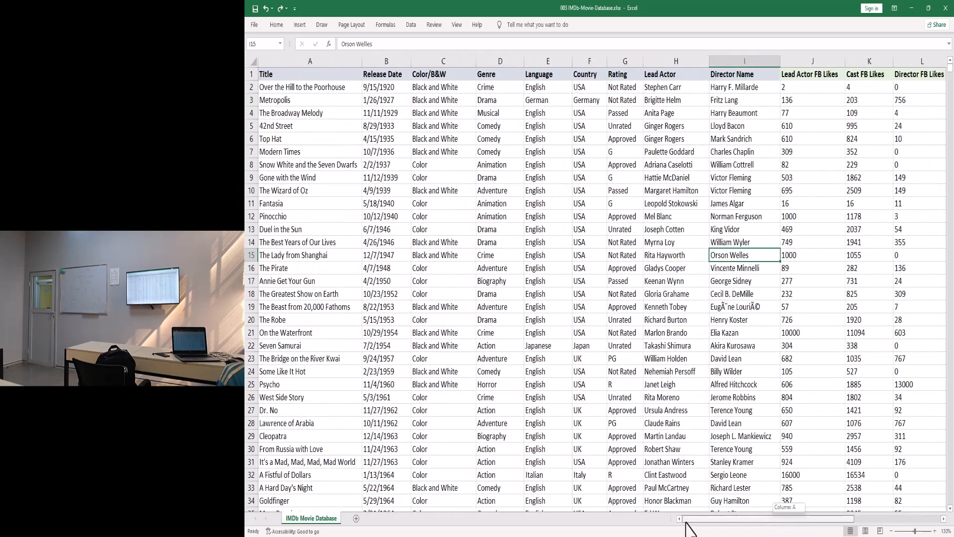
# - Select from A1 across every column and down to row 3726 with Ctrl+Shift+Right, then Ctrl+Shift+Down
pyautogui.click(289, 77)
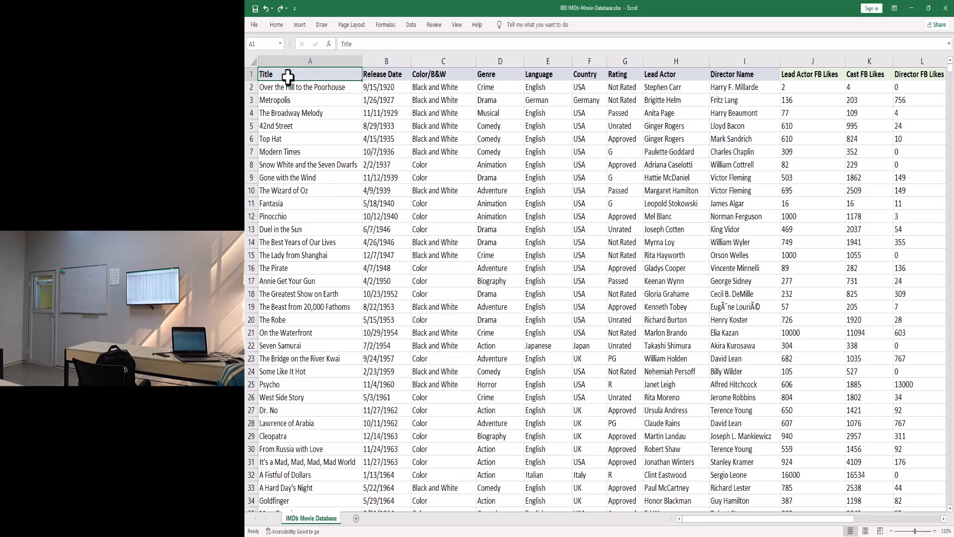
pyautogui.hotkey('ctrl', 'shift', 'Right')
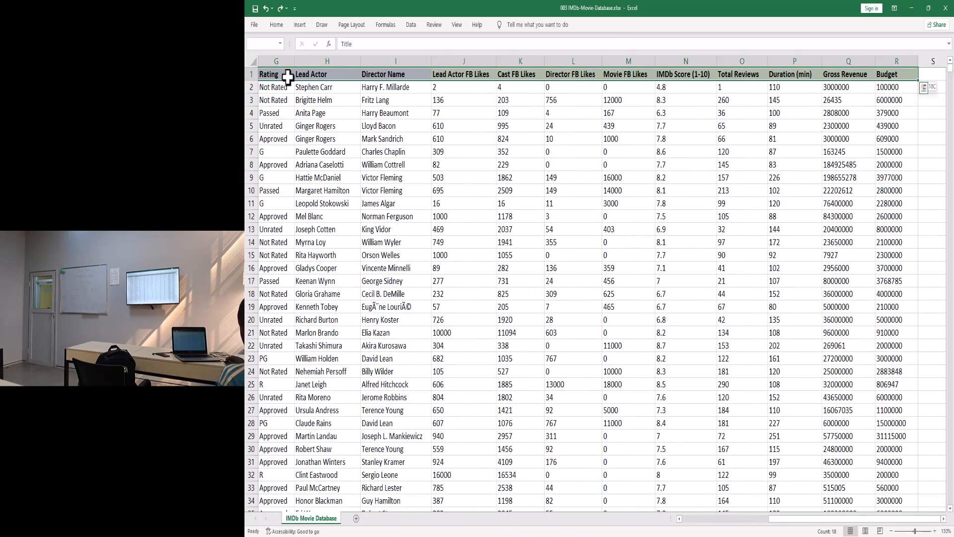
pyautogui.hotkey('ctrl', 'shift', 'Down')
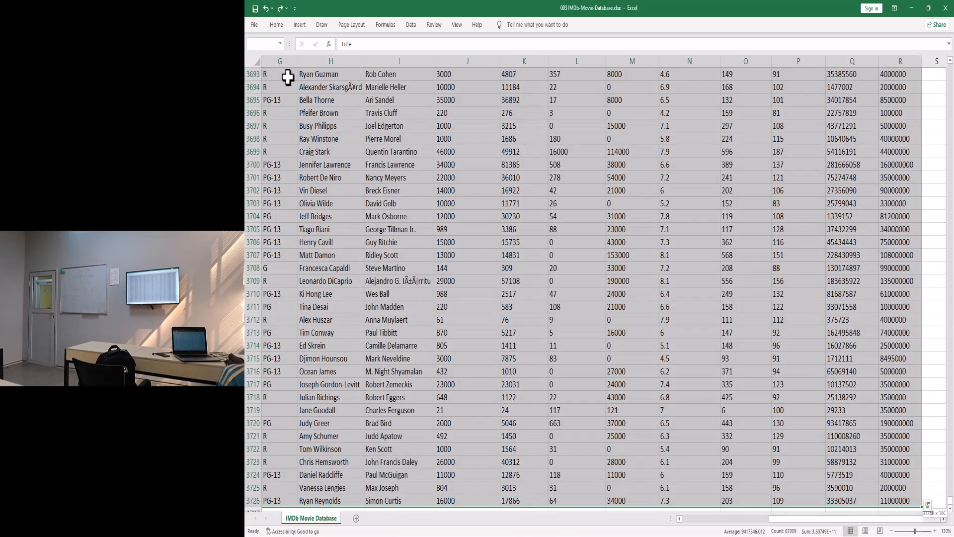
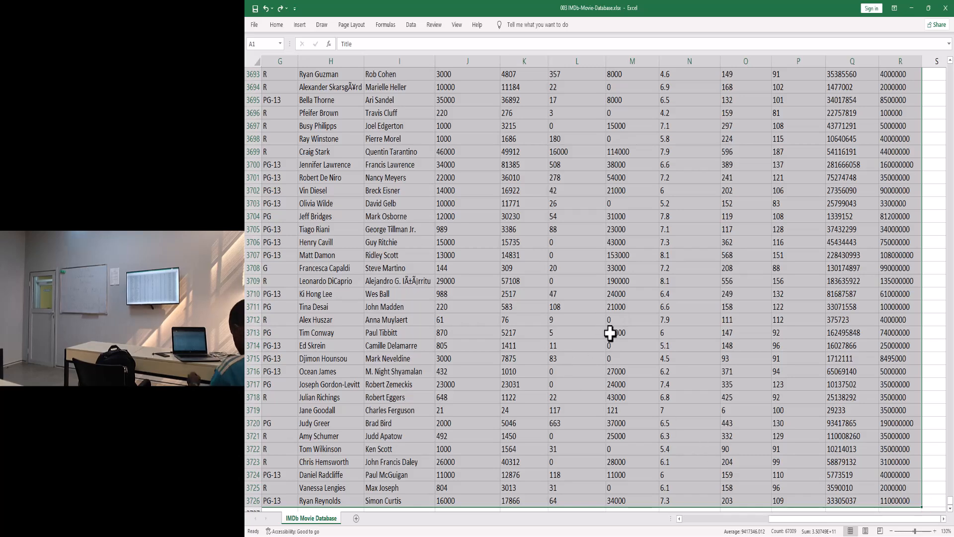
# - Clear the whole-sheet selection and move up through column L
pyautogui.click(514, 281)
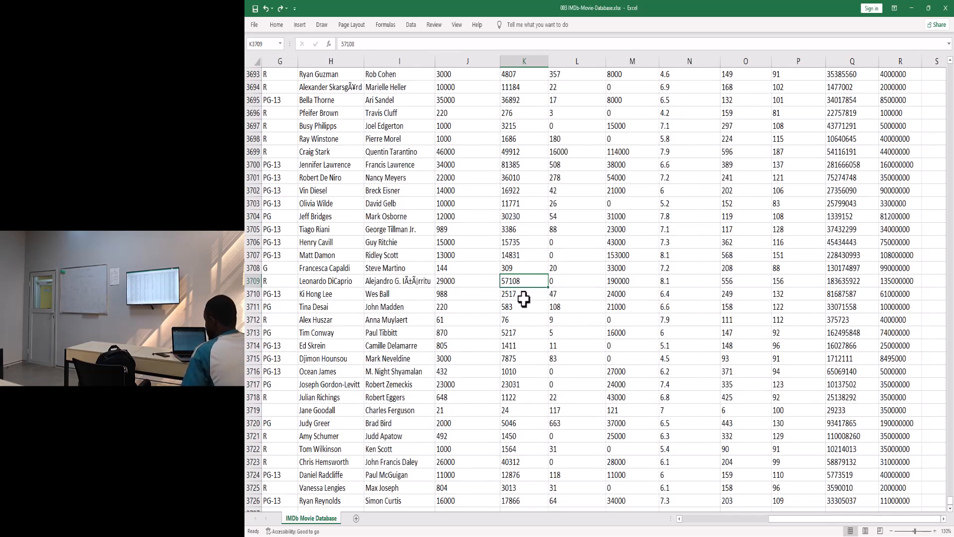
pyautogui.scroll(20, 524, 298)
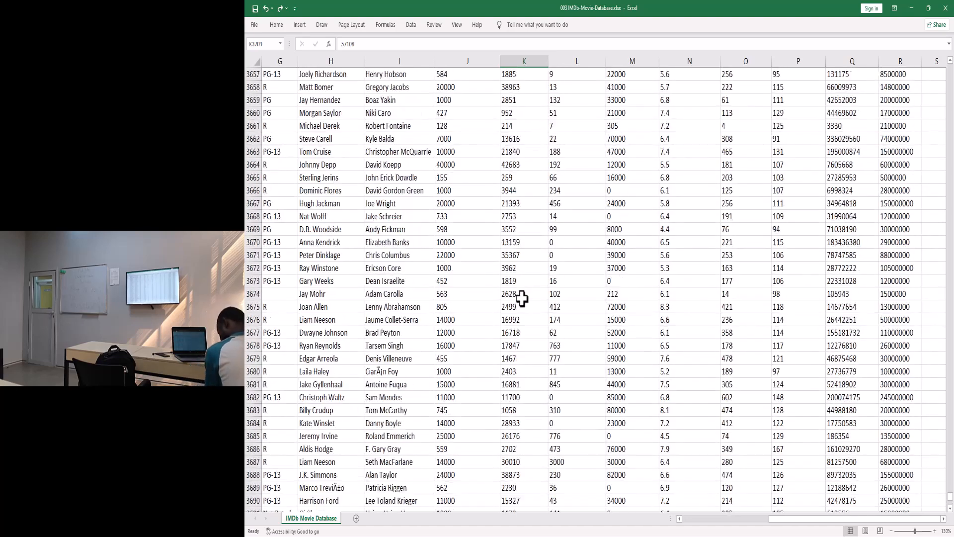
pyautogui.scroll(20, 539, 301)
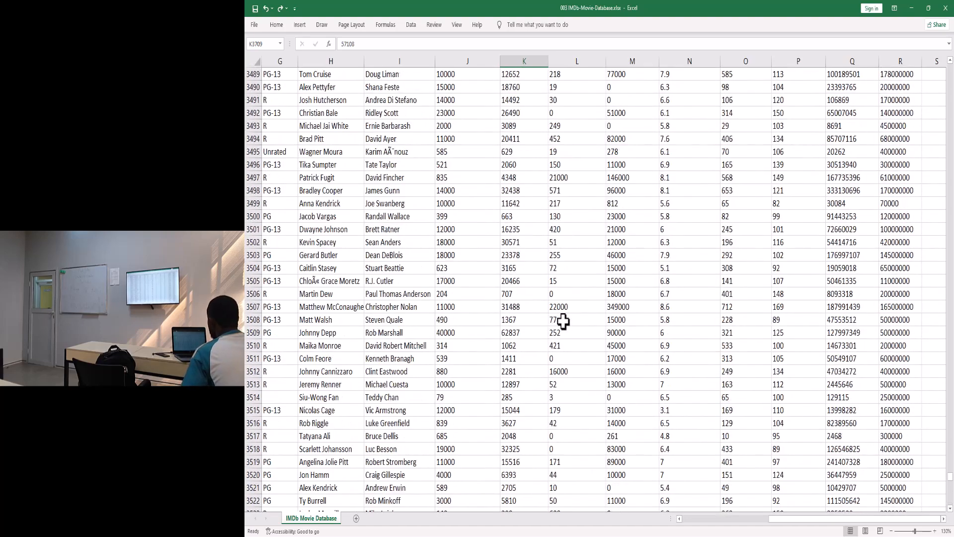
pyautogui.click(579, 334)
pyautogui.press('Up')
pyautogui.press('Up')
pyautogui.press('Up')
pyautogui.press('Up')
pyautogui.press('Up')
pyautogui.press('Up')
pyautogui.press('Up')
pyautogui.press('Up')
pyautogui.press('Up')
pyautogui.press('Up')
pyautogui.press('Up')
pyautogui.press('Up')
pyautogui.press('Up')
pyautogui.press('Up')
pyautogui.press('Up')
pyautogui.press('Up')
pyautogui.press('Up')
pyautogui.press('Up')
pyautogui.press('Up')
pyautogui.press('Up')
pyautogui.press('Up')
pyautogui.press('Up')
pyautogui.press('Up')
pyautogui.press('Up')
pyautogui.press('Up')
pyautogui.press('Up')
pyautogui.press('Up')
pyautogui.press('Up')
pyautogui.press('Up')
pyautogui.press('Up')
pyautogui.press('Up')
pyautogui.press('Up')
pyautogui.press('Up')
pyautogui.press('Up')
pyautogui.press('Up')
pyautogui.press('Up')
pyautogui.press('Up')
pyautogui.press('Up')
pyautogui.press('Up')
pyautogui.press('Up')
pyautogui.press('Up')
pyautogui.press('Up')
pyautogui.press('Up')
pyautogui.press('Up')
pyautogui.press('Up')
pyautogui.press('Up')
pyautogui.press('Up')
pyautogui.press('Up')
pyautogui.press('Up')
pyautogui.press('Up')
pyautogui.press('Up')
pyautogui.press('Up')
pyautogui.press('Up')
pyautogui.press('Up')
pyautogui.press('Up')
pyautogui.press('Up')
pyautogui.press('Up')
pyautogui.press('Up')
pyautogui.press('Up')
pyautogui.press('Up')
pyautogui.moveTo(950, 457); pyautogui.dragTo(950, 274)
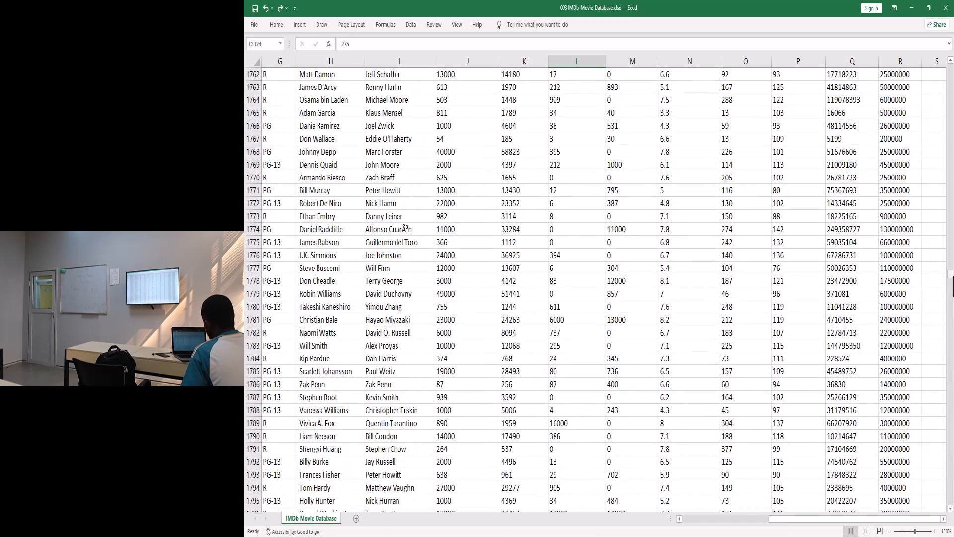
# - Jump up the Lead Actor FB Likes column from J1778, past the blank at J1215, to its header
pyautogui.click(454, 280)
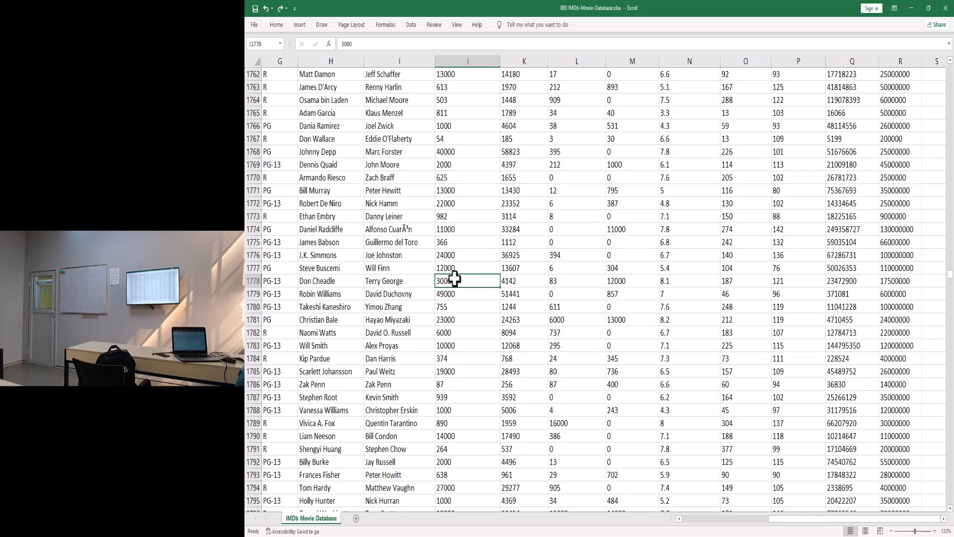
pyautogui.hotkey('ctrl', 'Up')
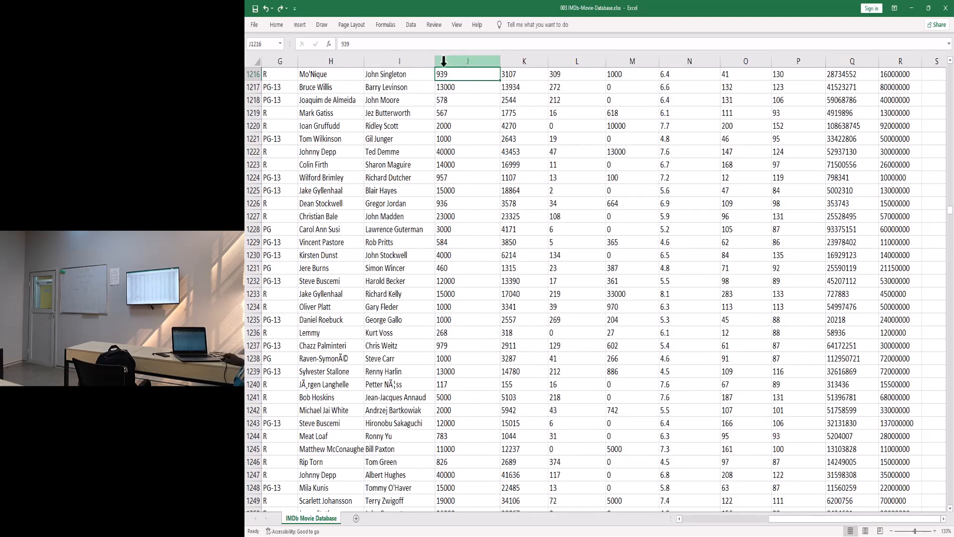
pyautogui.scroll(1, 455, 102)
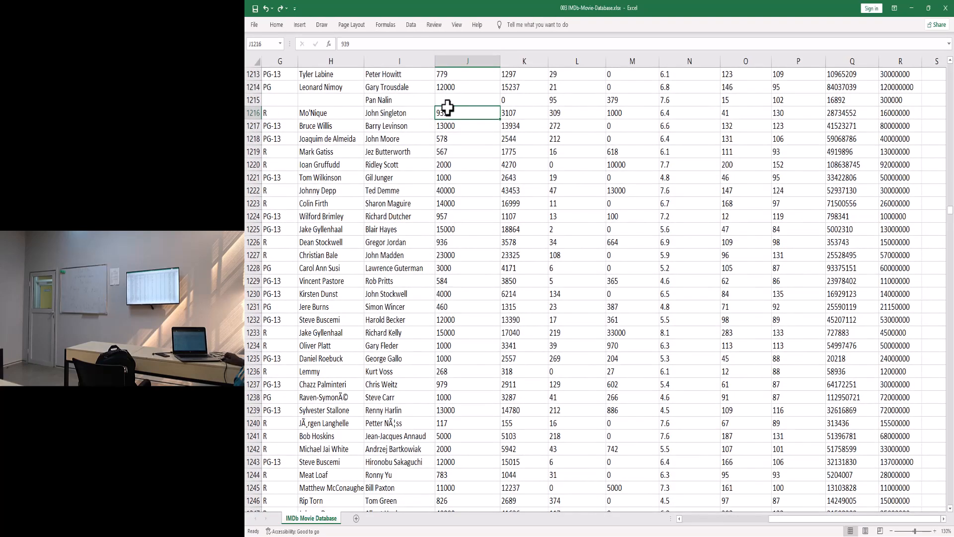
pyautogui.click(448, 88)
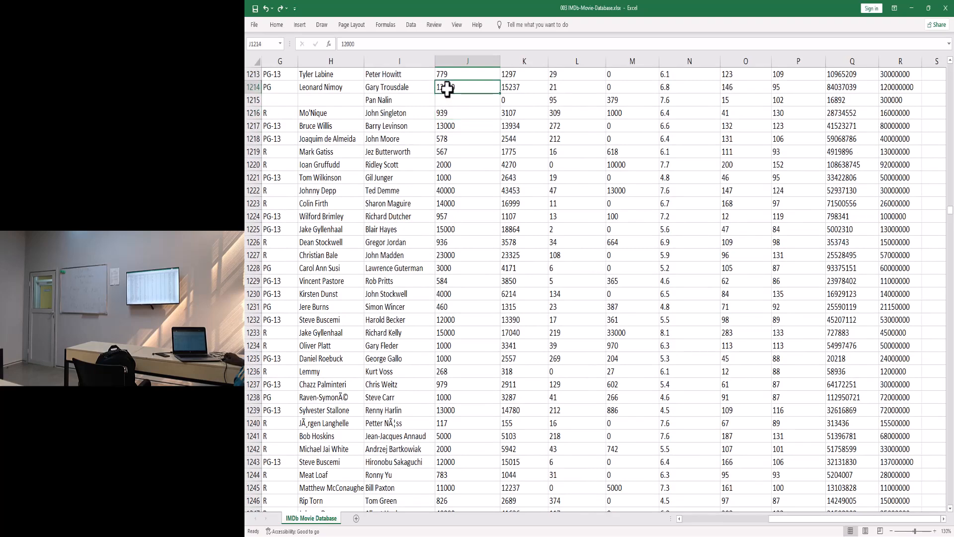
pyautogui.hotkey('ctrl', 'Up')
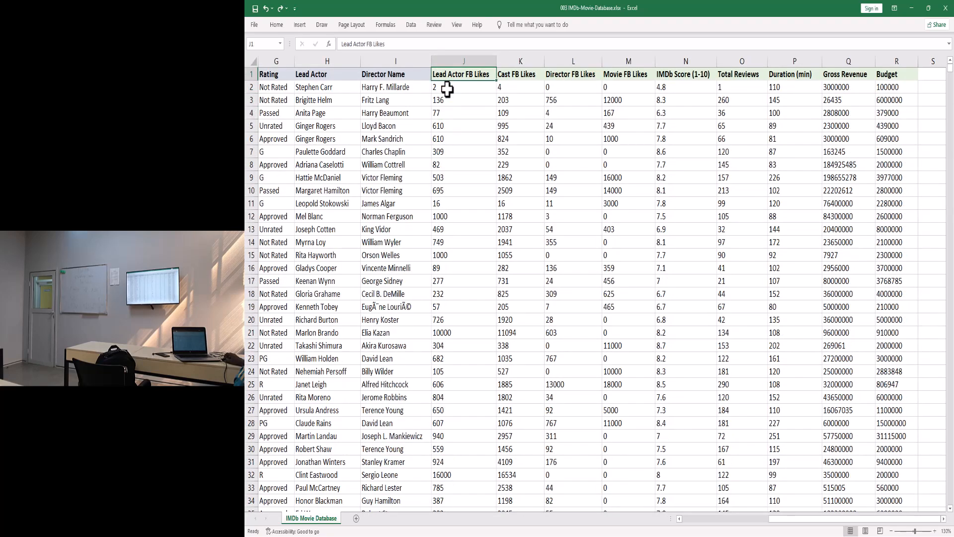
# - From J97, jump to the end of column J's data at row 1214, then back to the top
pyautogui.scroll(-10, 583, 373)
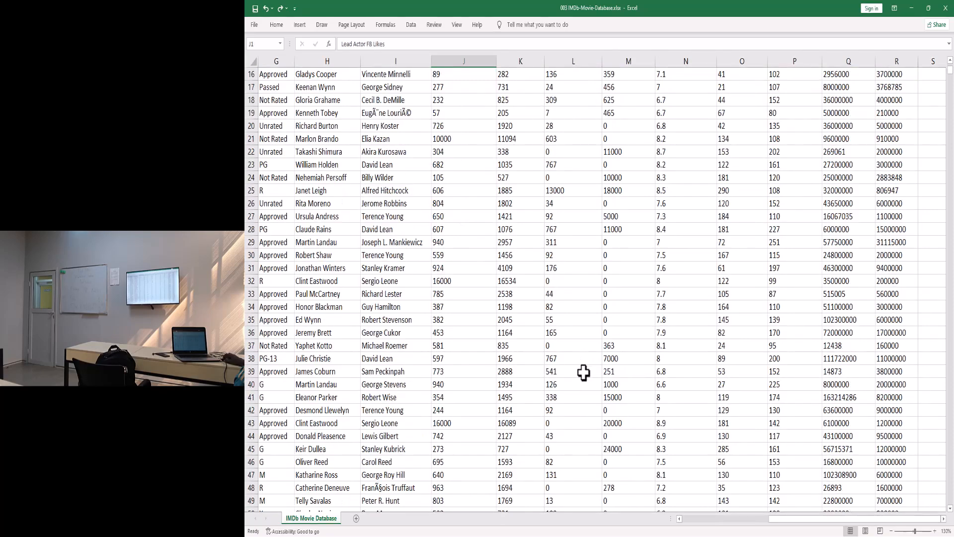
pyautogui.scroll(-4, 584, 376)
pyautogui.click(562, 375)
pyautogui.scroll(-11, 437, 411)
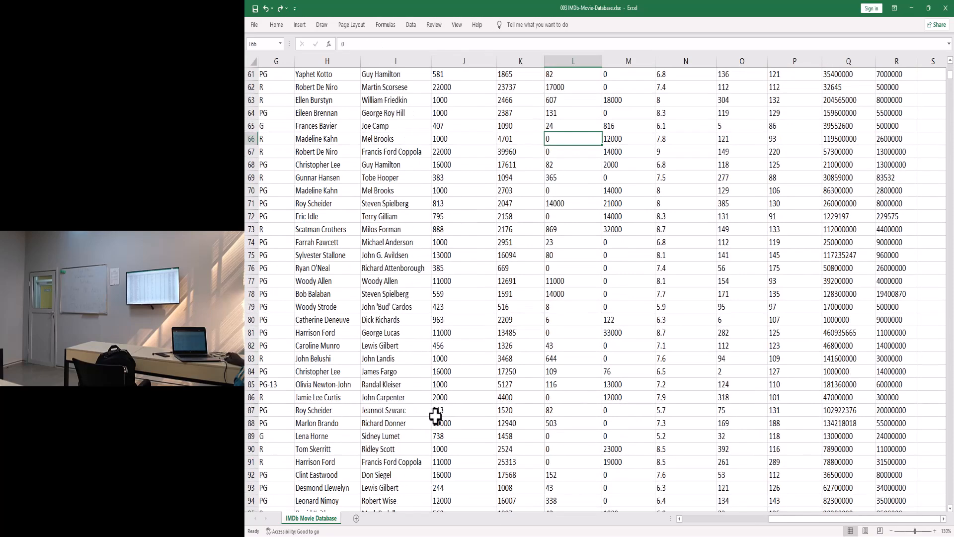
pyautogui.click(442, 343)
pyautogui.hotkey('ctrl', 'Down')
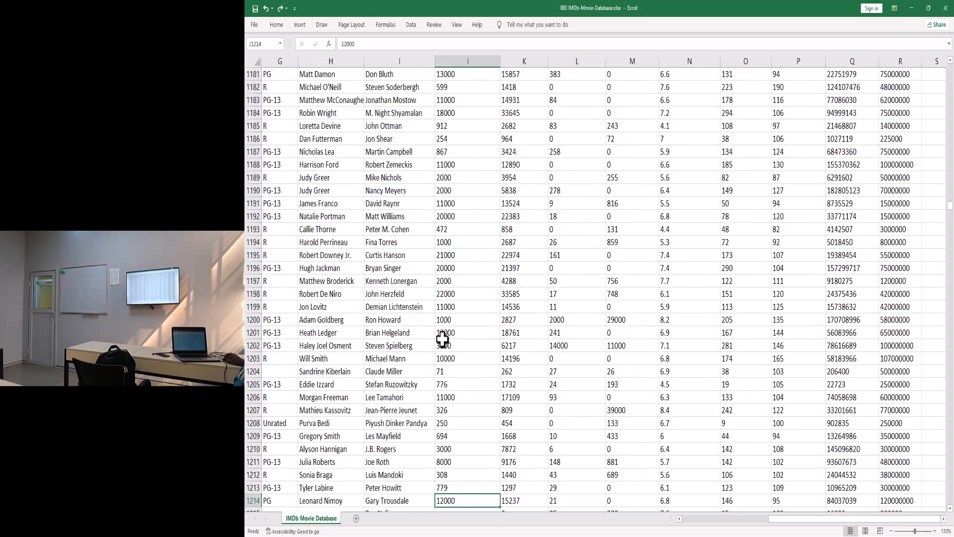
pyautogui.hotkey('ctrl', 'Left')
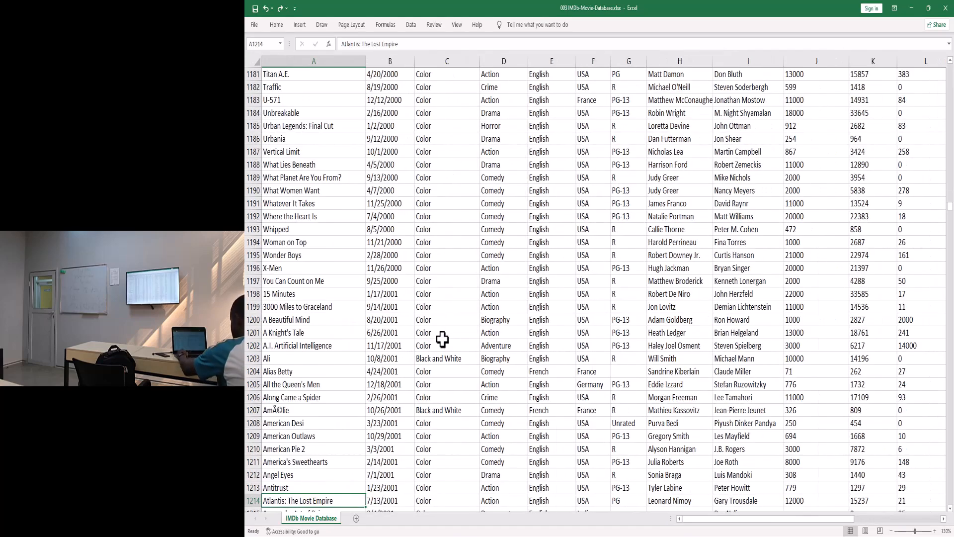
pyautogui.hotkey('ctrl', 'Up')
# - Trace the table's edges twice, from the Budget header to row 3726 and column A, ending at R1
pyautogui.hotkey('ctrl', 'Right')
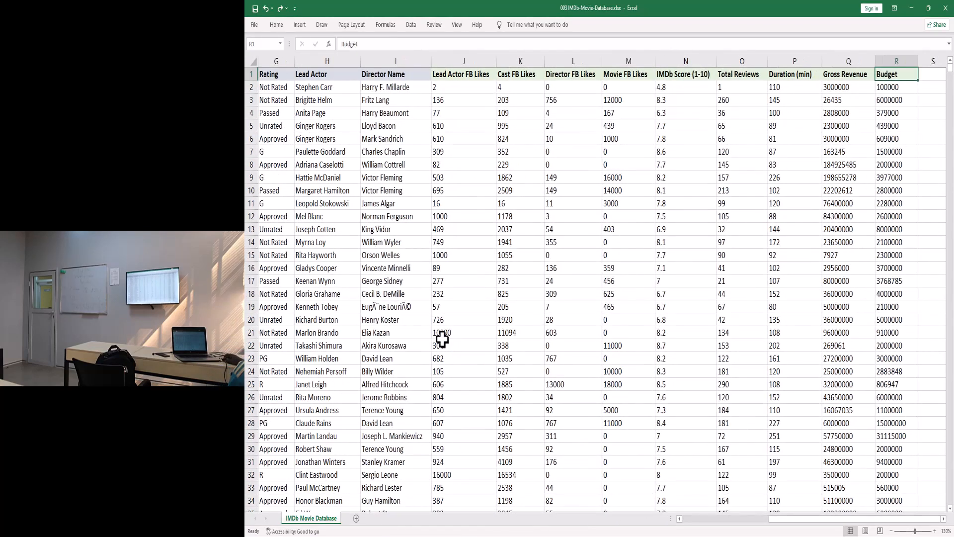
pyautogui.hotkey('ctrl', 'Down')
pyautogui.hotkey('ctrl', 'Left')
pyautogui.hotkey('ctrl', 'Up')
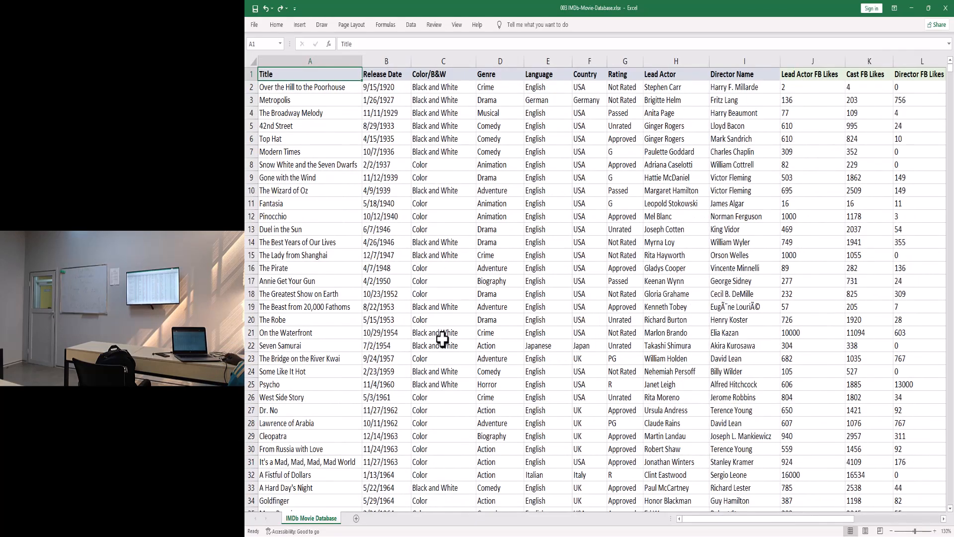
pyautogui.hotkey('ctrl', 'Right')
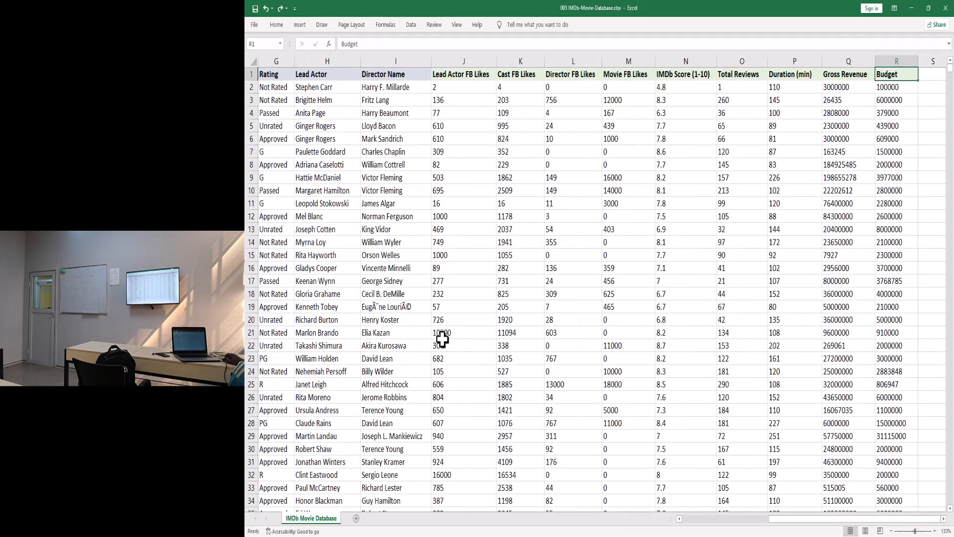
pyautogui.hotkey('ctrl', 'Down')
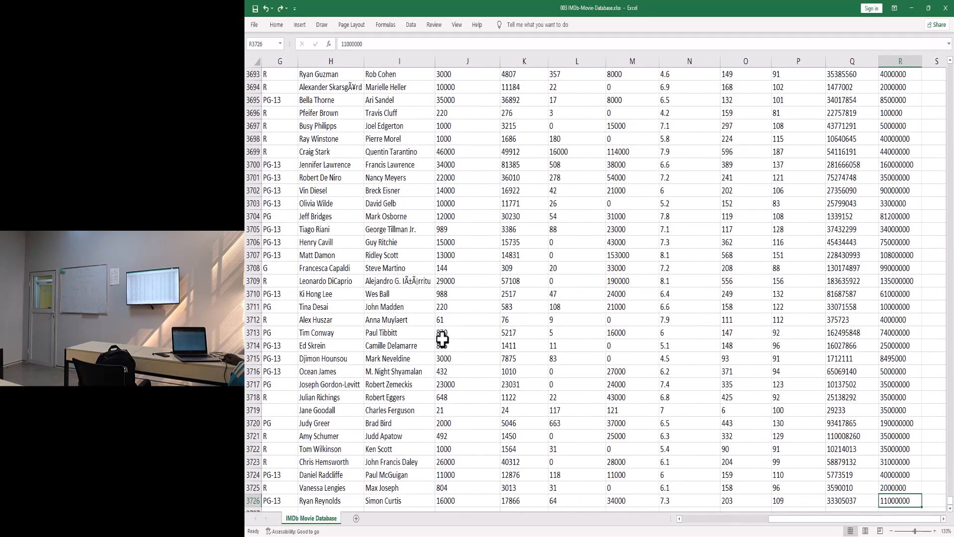
pyautogui.hotkey('ctrl', 'Left')
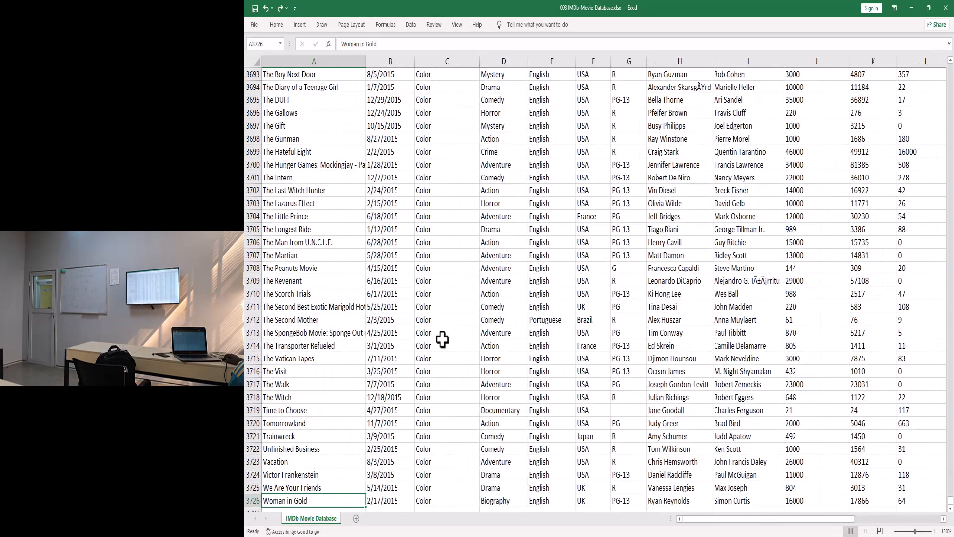
pyautogui.hotkey('ctrl', 'Up')
pyautogui.hotkey('ctrl', 'Right')
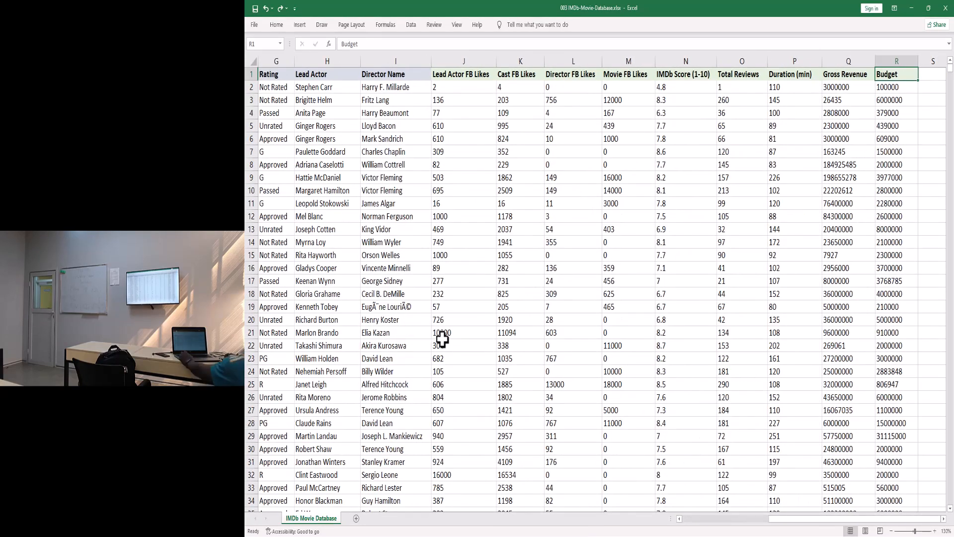
pyautogui.hotkey('ctrl', 'shift', 'Down')
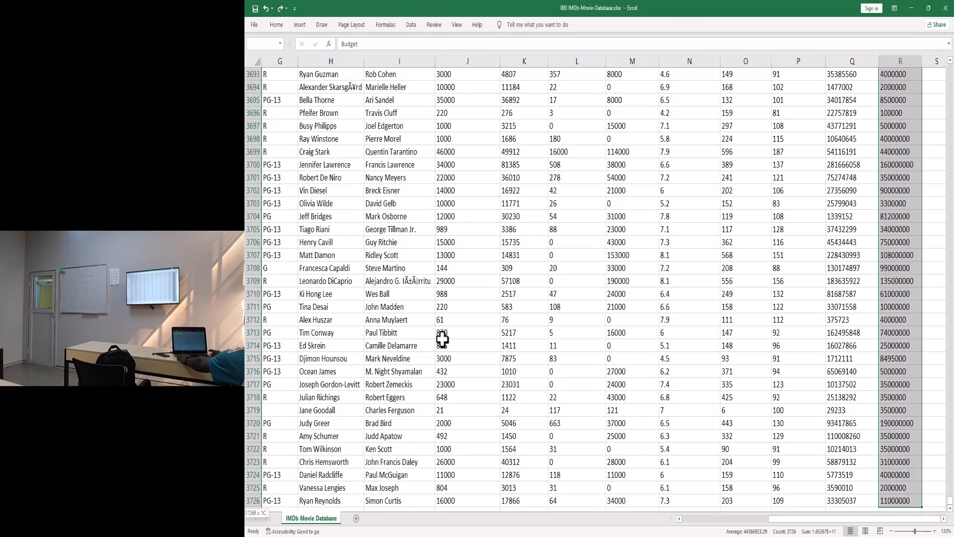
pyautogui.hotkey('ctrl', 'shift', 'Left')
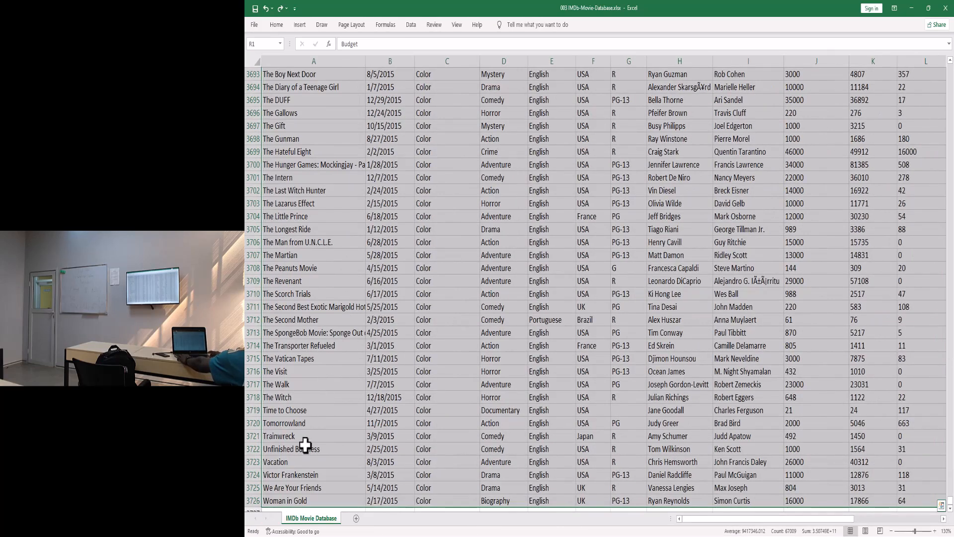
pyautogui.click(279, 501)
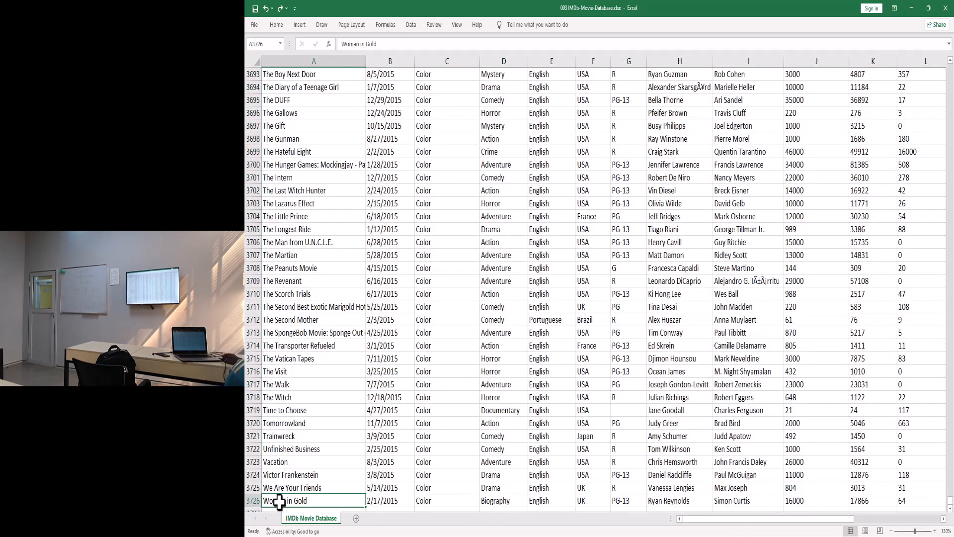
pyautogui.hotkey('ctrl', 'Home')
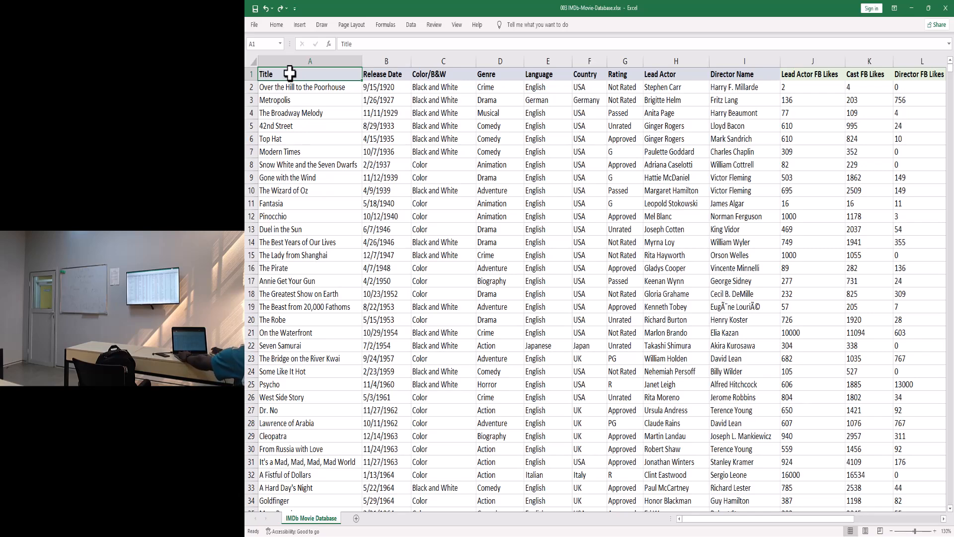
pyautogui.hotkey('ctrl', 'shift', 'Right')
pyautogui.hotkey('ctrl', 'shift', 'Down')
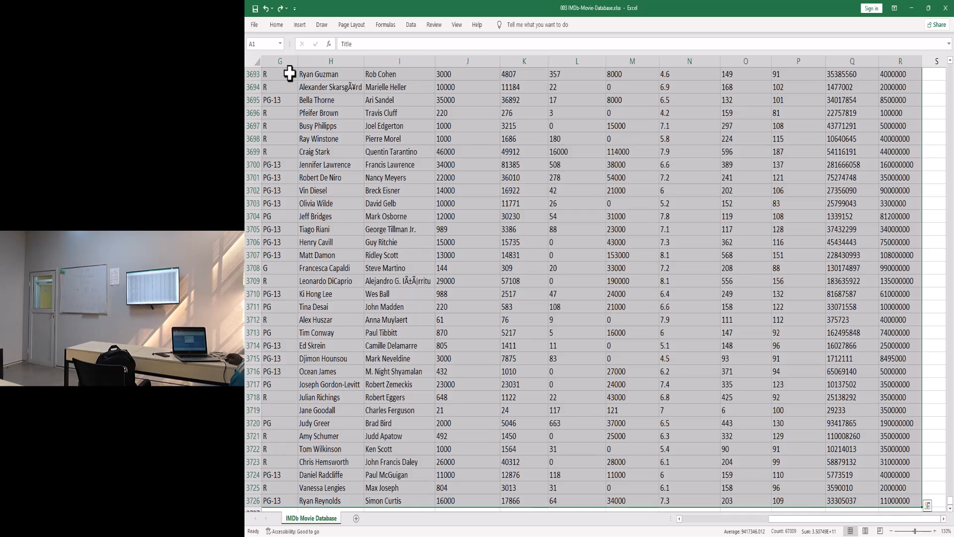
# - Show the Insert ribbon commands to reach PivotTable
pyautogui.click(300, 25)
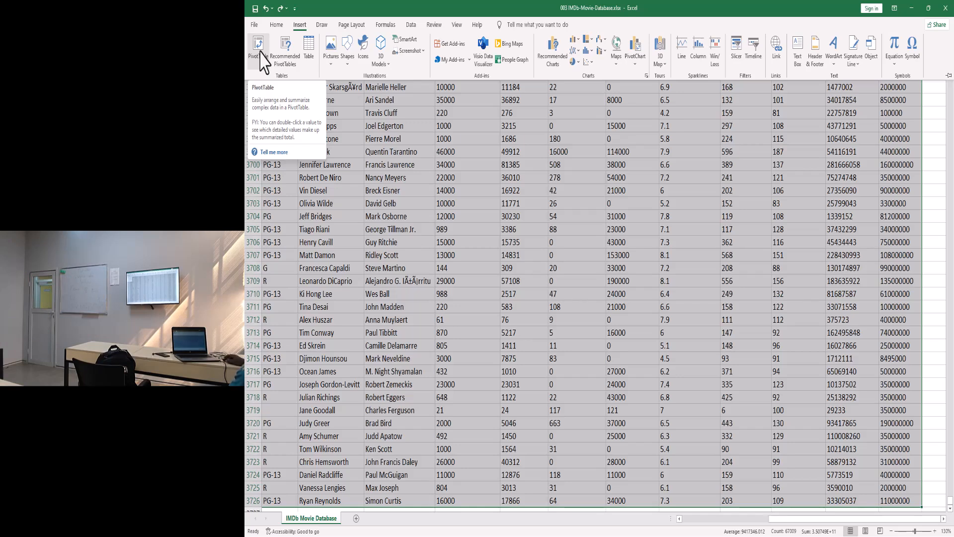
# - Bring up the Create PivotTable dialog for A1:R3726 with New Worksheet and reposition it
pyautogui.press('Escape')
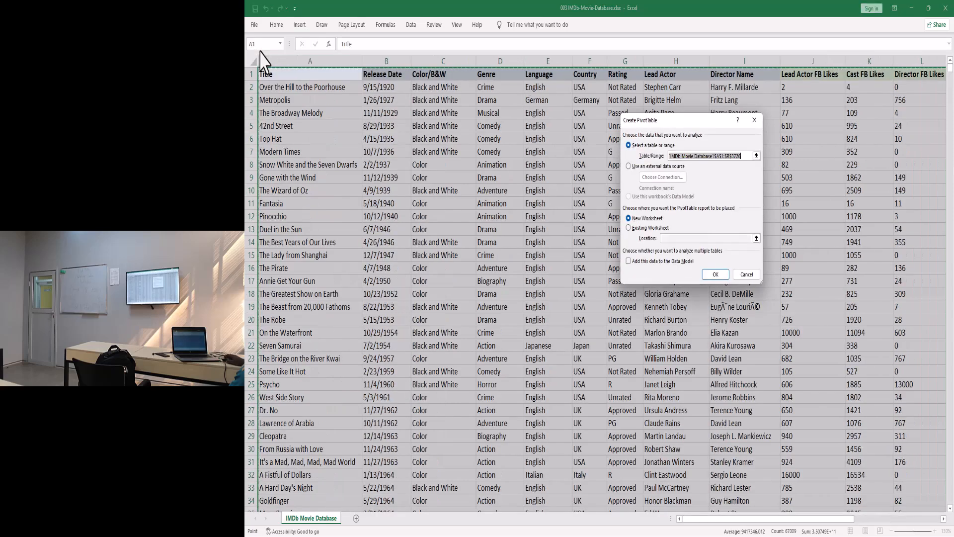
pyautogui.moveTo(677, 124); pyautogui.dragTo(603, 198)
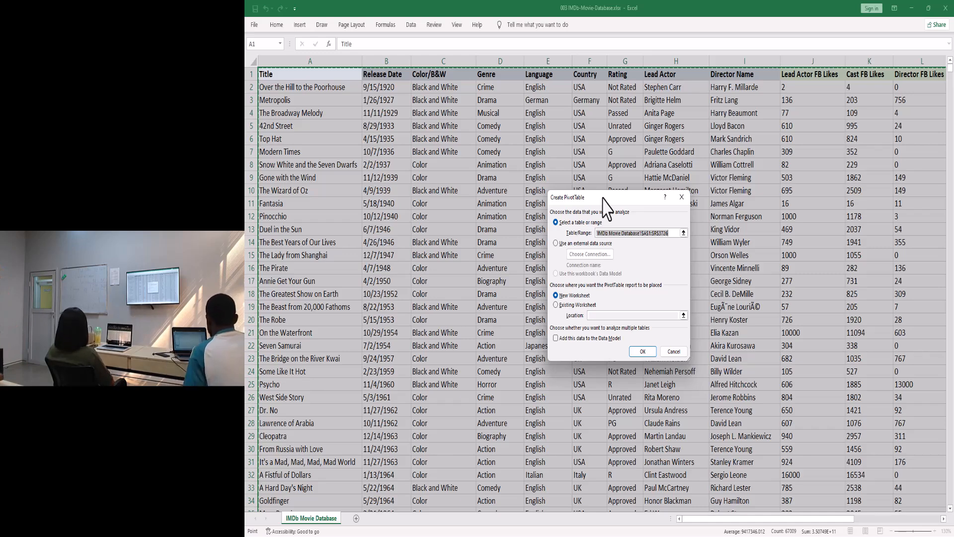
# - Cancel the Create PivotTable dialog, clear the selection, and return to cell A1
pyautogui.click(674, 352)
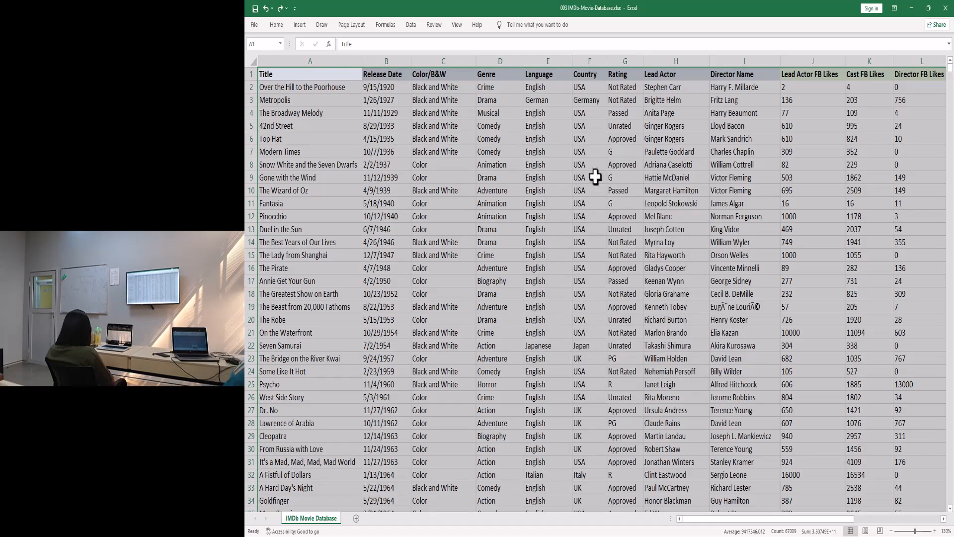
pyautogui.click(478, 162)
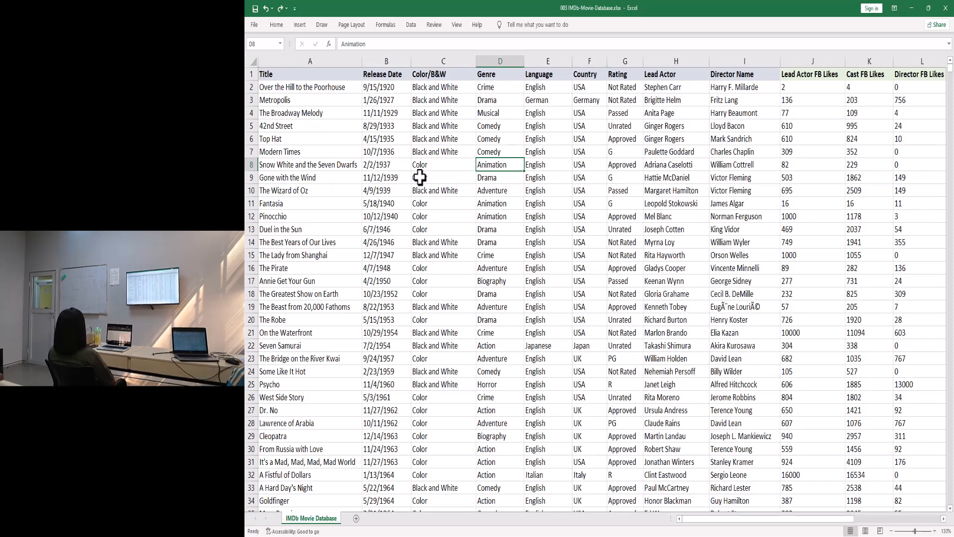
pyautogui.click(270, 74)
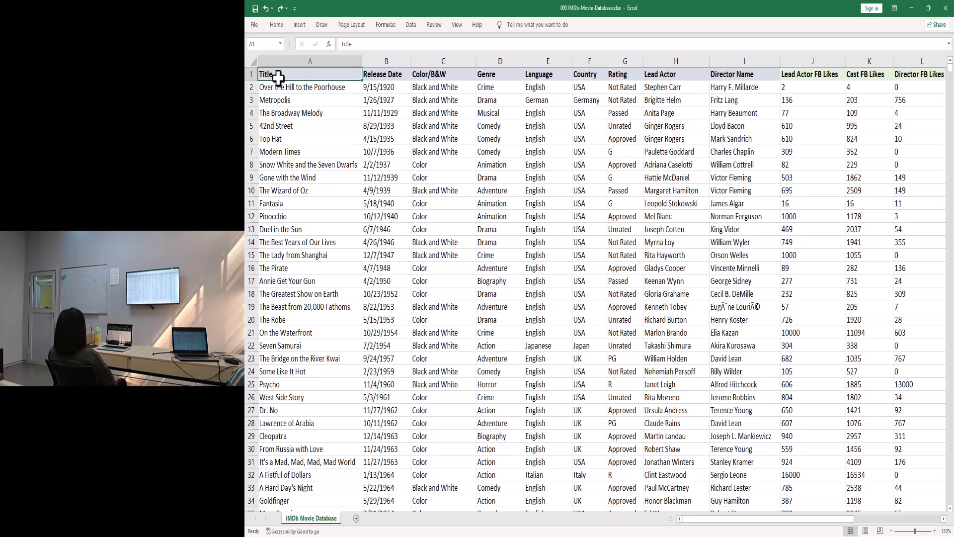
# - Select A1:R3726 with Ctrl+Shift+Right and Ctrl+Shift+Down, then show the Insert commands
pyautogui.hotkey('ctrl', 'shift', 'Right')
pyautogui.hotkey('ctrl', 'shift', 'Down')
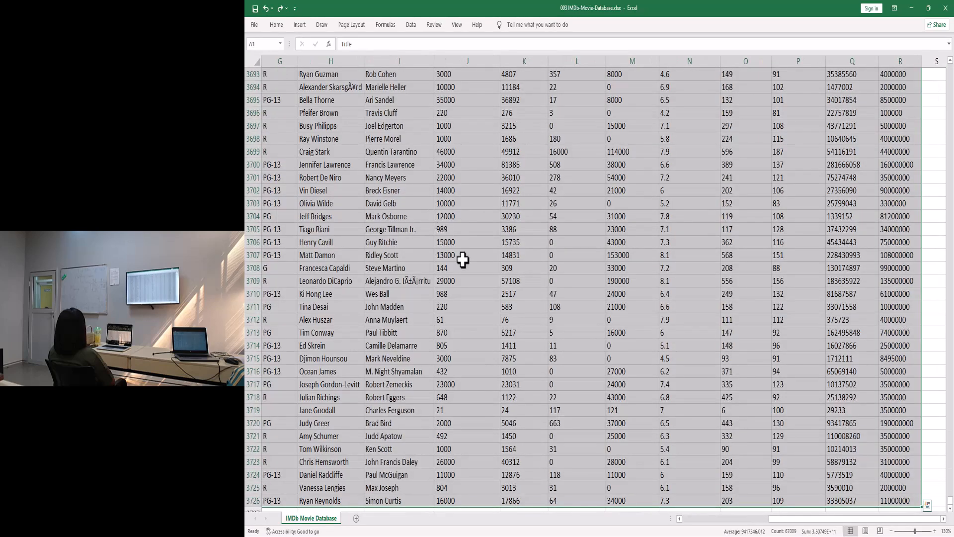
pyautogui.click(299, 25)
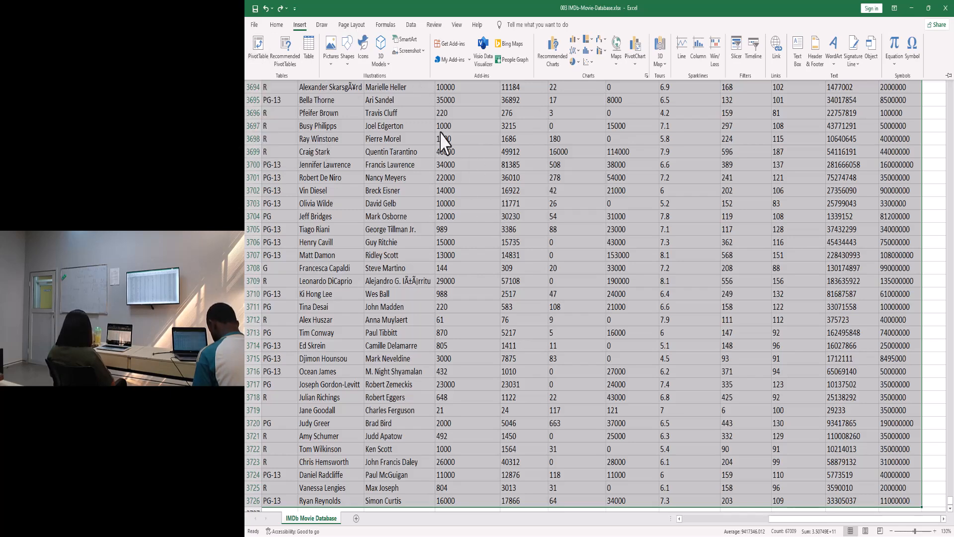
# - Choose PivotTable to open Create PivotTable with range $A$1:$R$3726 and a new worksheet
pyautogui.click(258, 52)
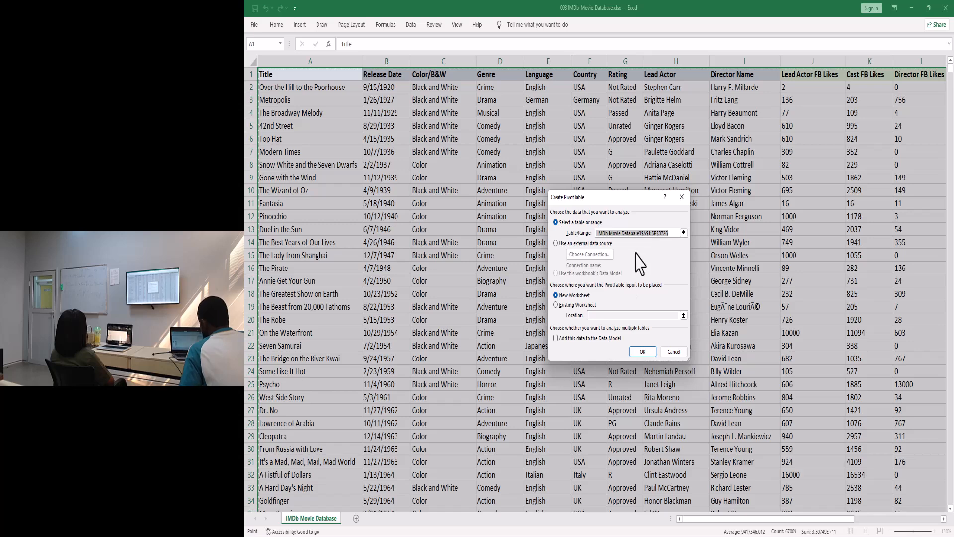
# - Keep New Worksheet and confirm, creating the empty PivotTable on Sheet1
pyautogui.click(643, 352)
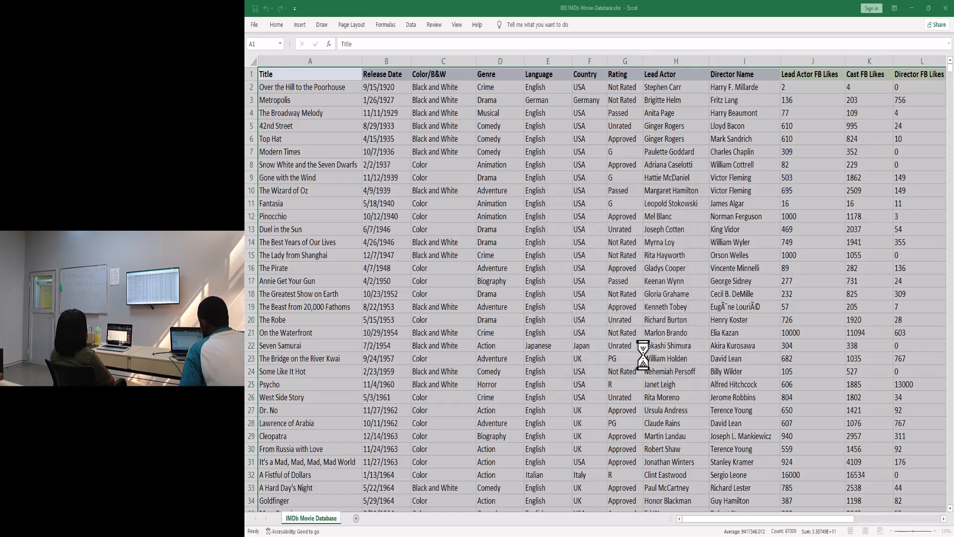
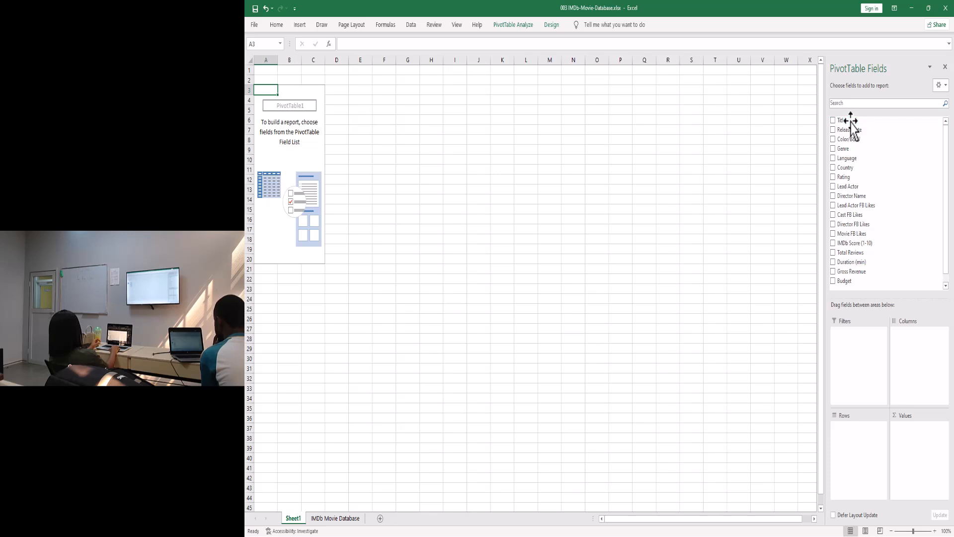
# - After a failed Title field drag, select cell G8 outside the empty PivotTable1
pyautogui.moveTo(851, 121)
pyautogui.mouseDown()
pyautogui.moveTo(870, 144)
pyautogui.moveTo(849, 121)
pyautogui.mouseUp()
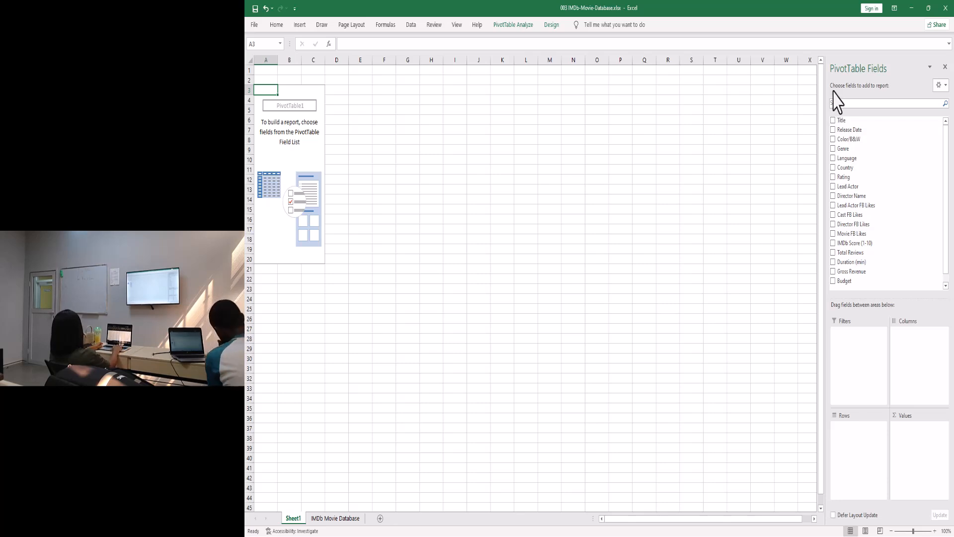
pyautogui.click(291, 104)
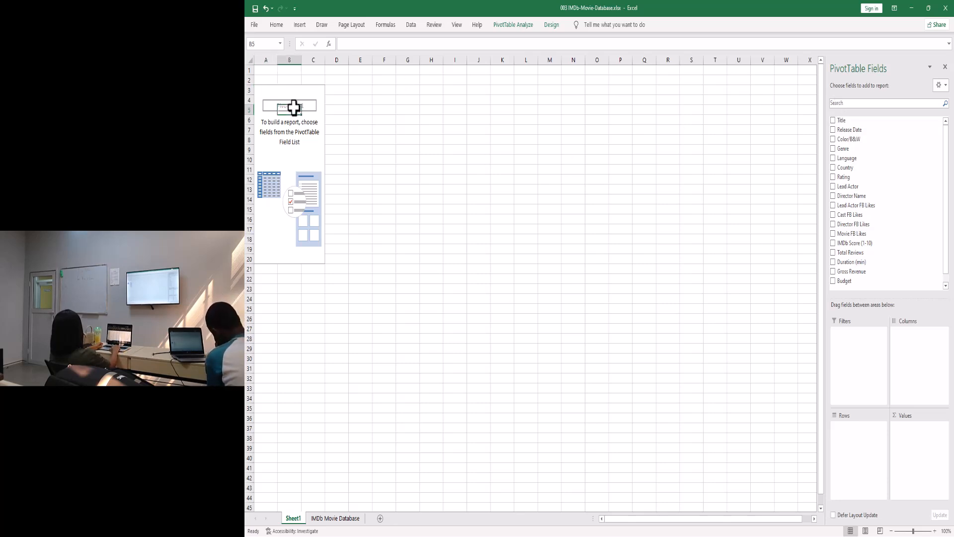
# - Select empty cells L9 and R10, then return to PivotTable1 at cell B9
pyautogui.click(397, 137)
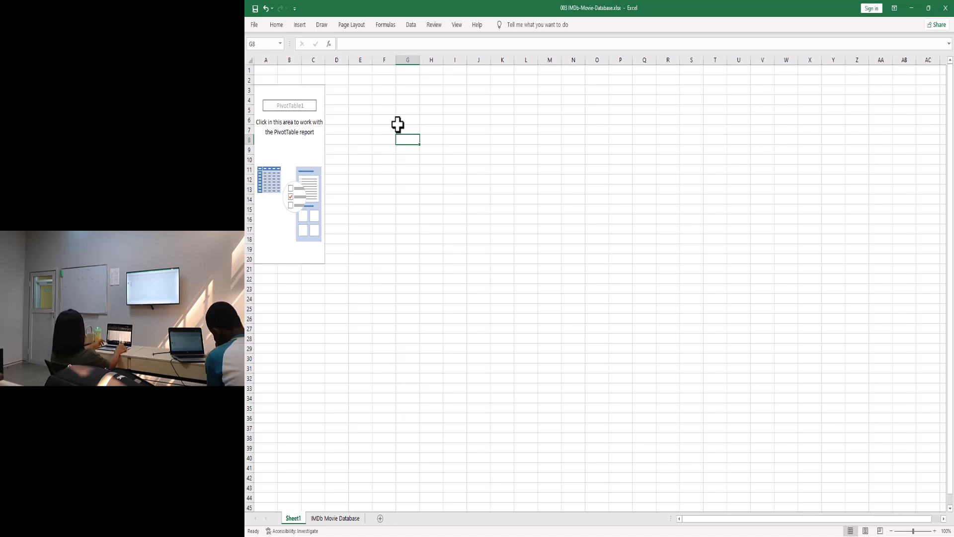
pyautogui.click(526, 149)
pyautogui.click(670, 122)
pyautogui.click(671, 157)
pyautogui.click(290, 151)
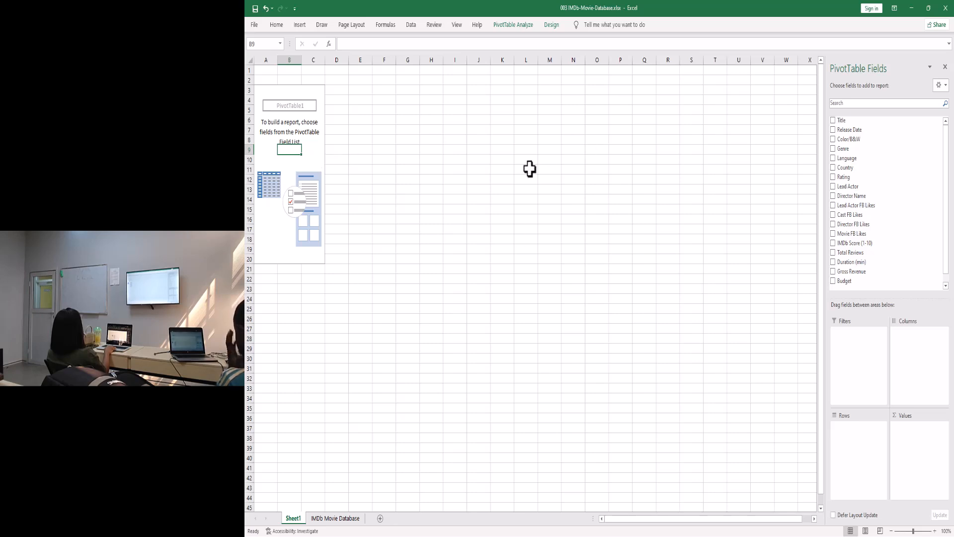
# - Place the Title field in PivotTable1's Columns area
pyautogui.moveTo(850, 121); pyautogui.dragTo(865, 160)
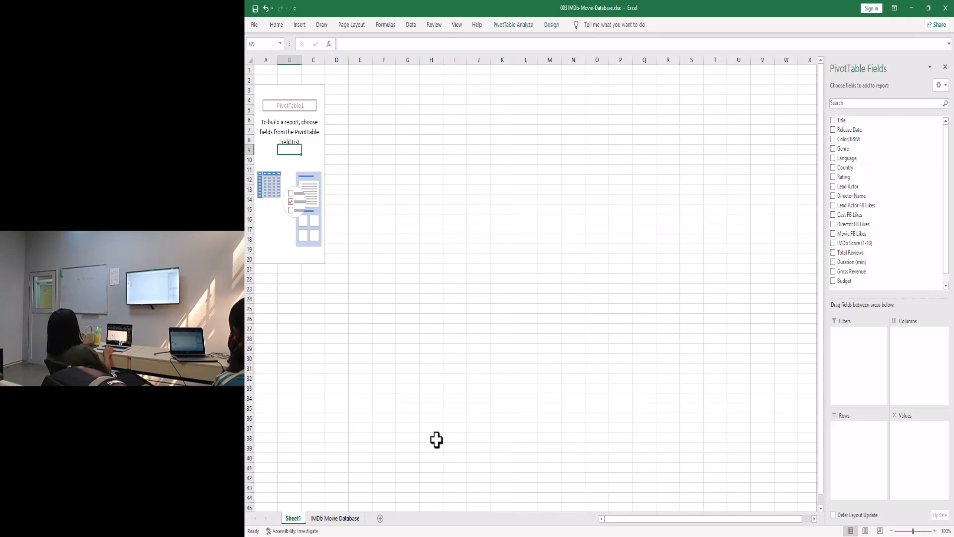
pyautogui.click(329, 518)
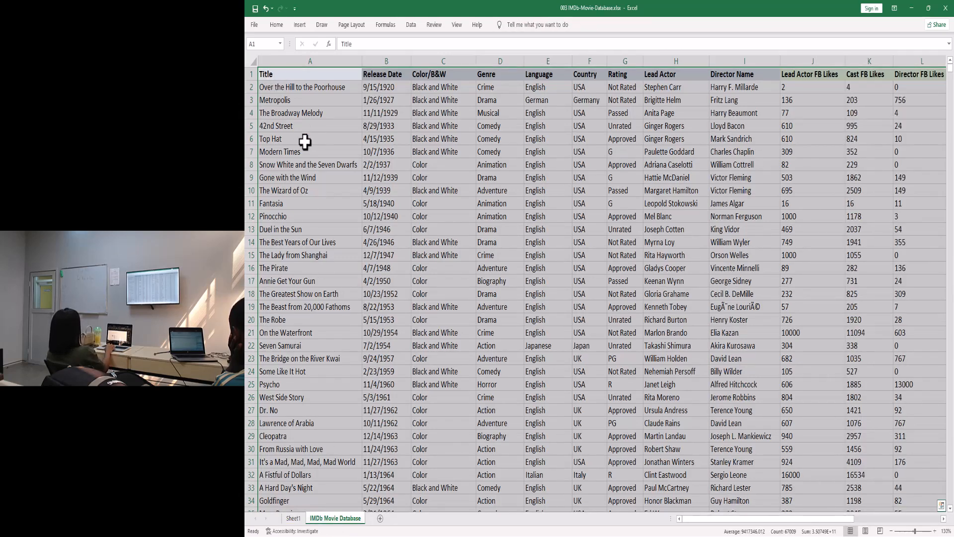
pyautogui.click(293, 518)
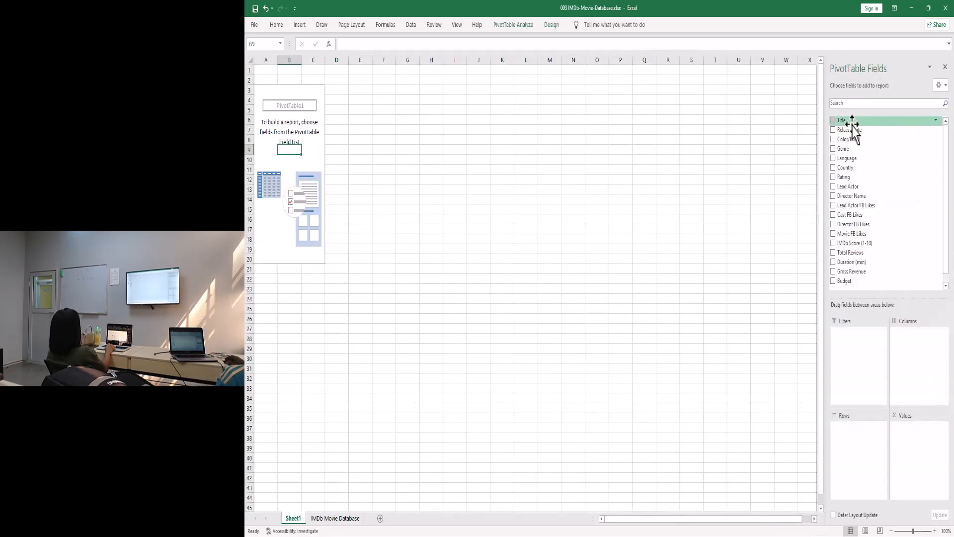
pyautogui.moveTo(853, 124); pyautogui.dragTo(921, 356)
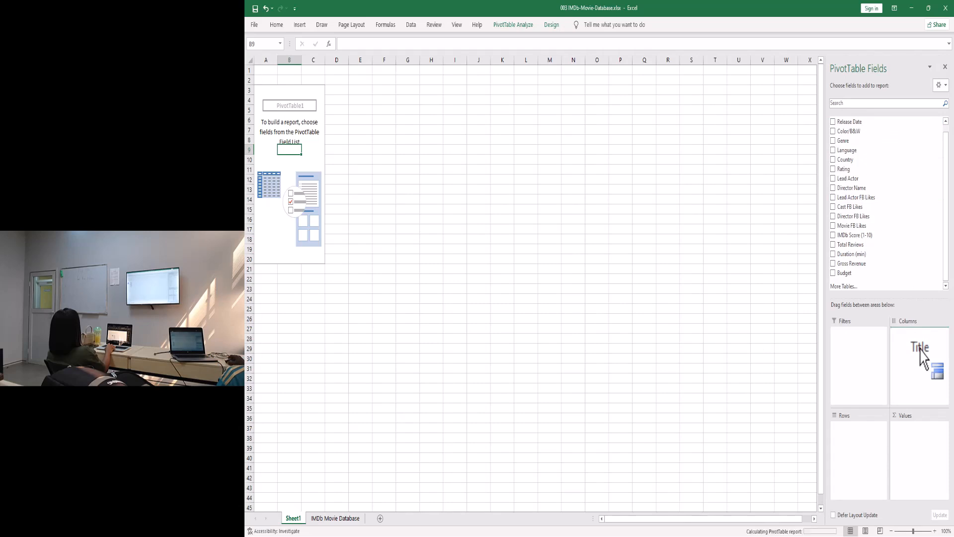
pyautogui.moveTo(921, 356); pyautogui.dragTo(921, 355)
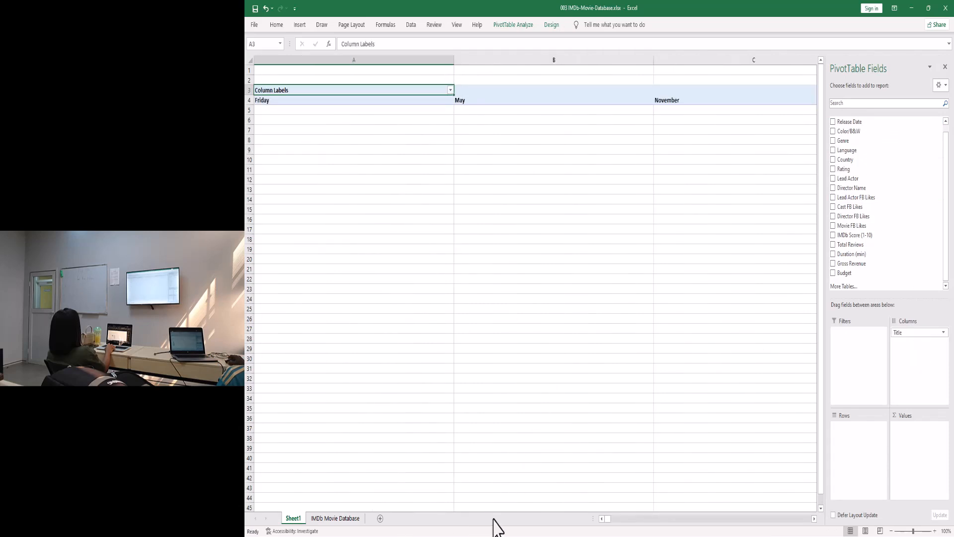
pyautogui.moveTo(610, 518)
pyautogui.mouseDown()
pyautogui.moveTo(722, 513)
pyautogui.moveTo(602, 519)
pyautogui.mouseUp()
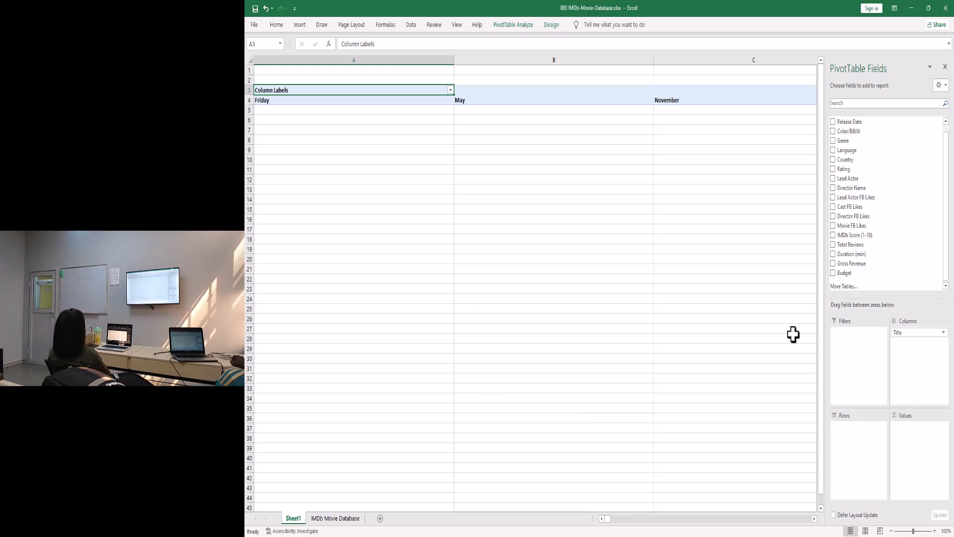
# - Move Title from Columns to Rows, then select the 102 Dalmatians cell A10
pyautogui.moveTo(907, 332); pyautogui.dragTo(856, 441)
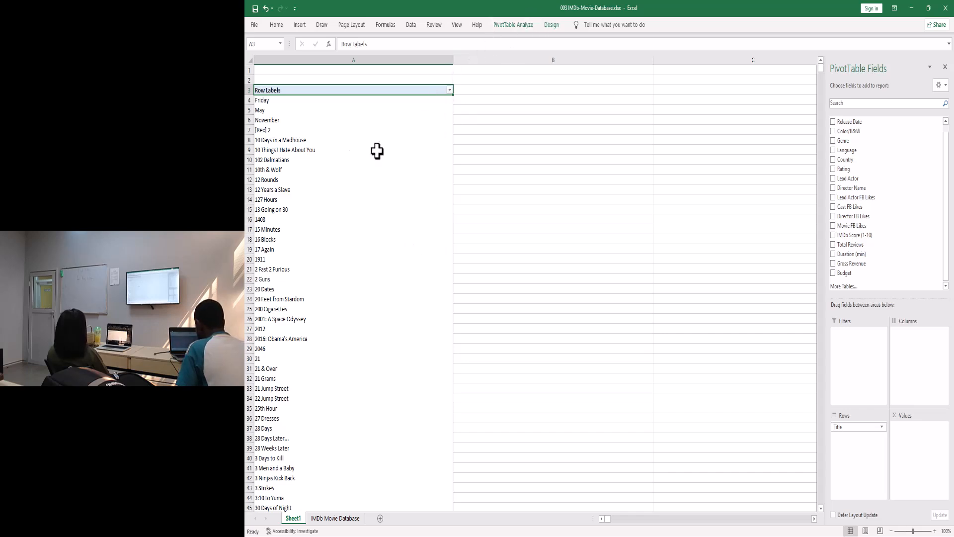
pyautogui.click(268, 160)
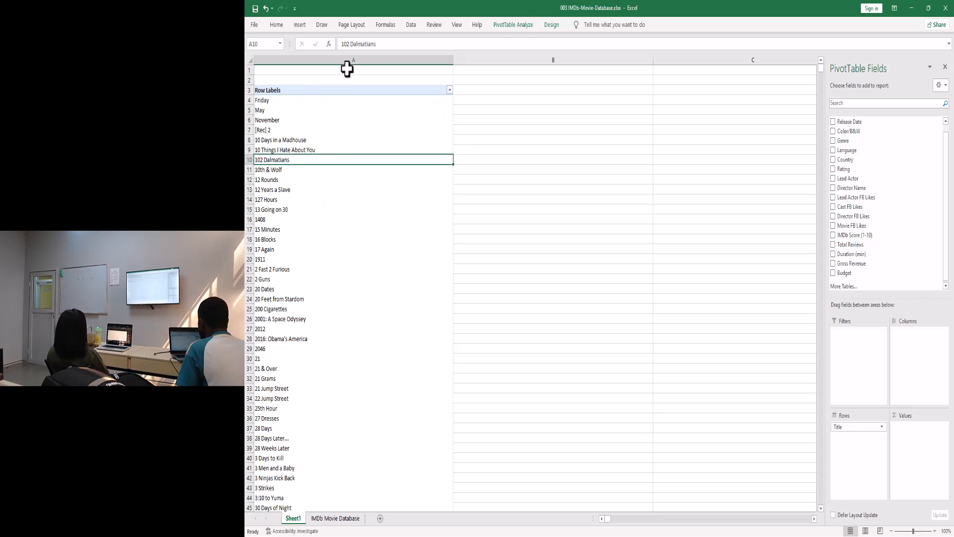
# - Drag column A's right border leftward to narrow the movie title column
pyautogui.moveTo(453, 62); pyautogui.dragTo(353, 70)
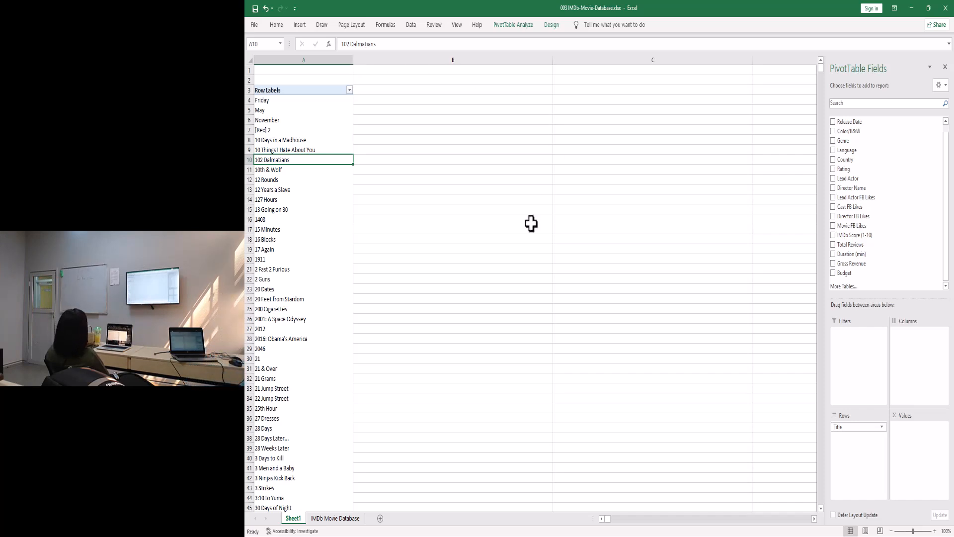
# - Put Budget in the Values area, giving totals such as 85000000 for 102 Dalmatians
pyautogui.moveTo(853, 273); pyautogui.dragTo(916, 435)
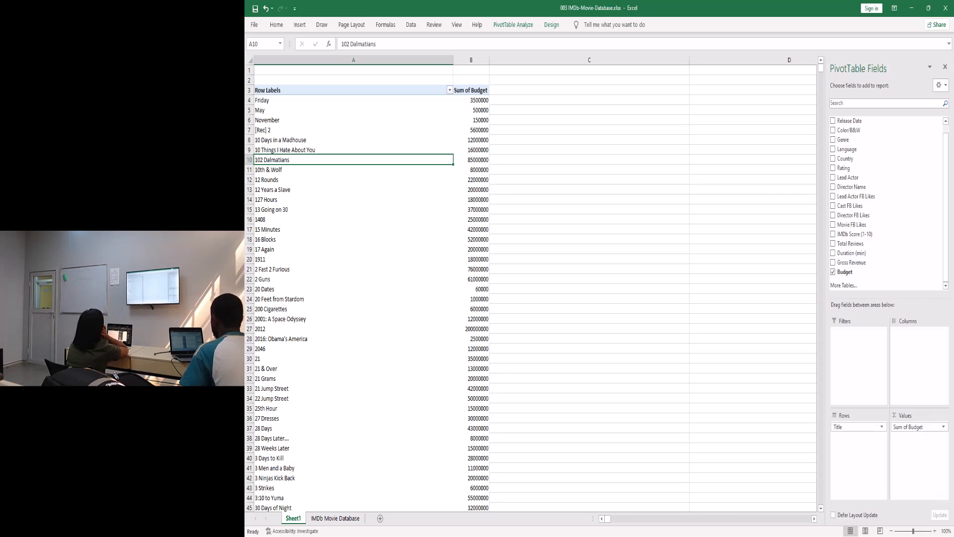
pyautogui.click(470, 91)
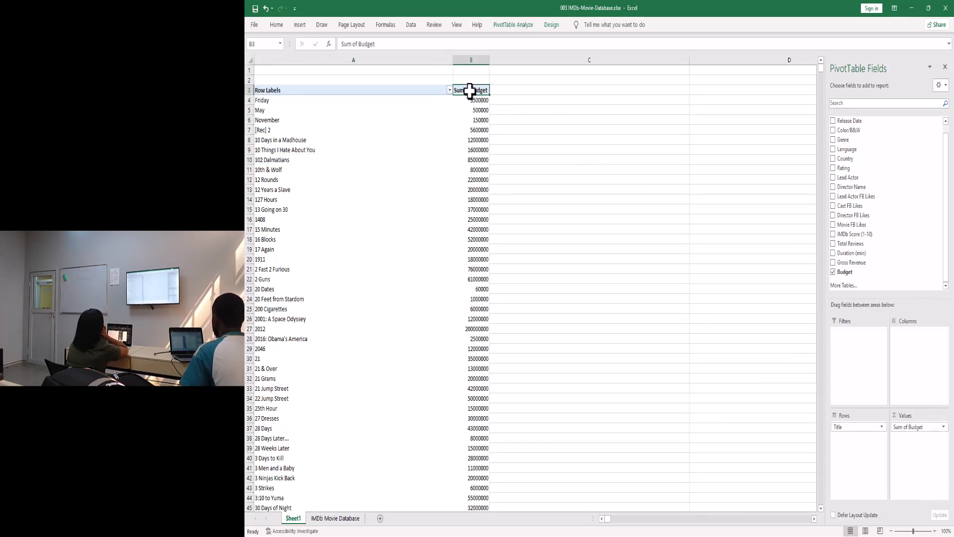
pyautogui.rightClick(470, 91)
pyautogui.press('Escape')
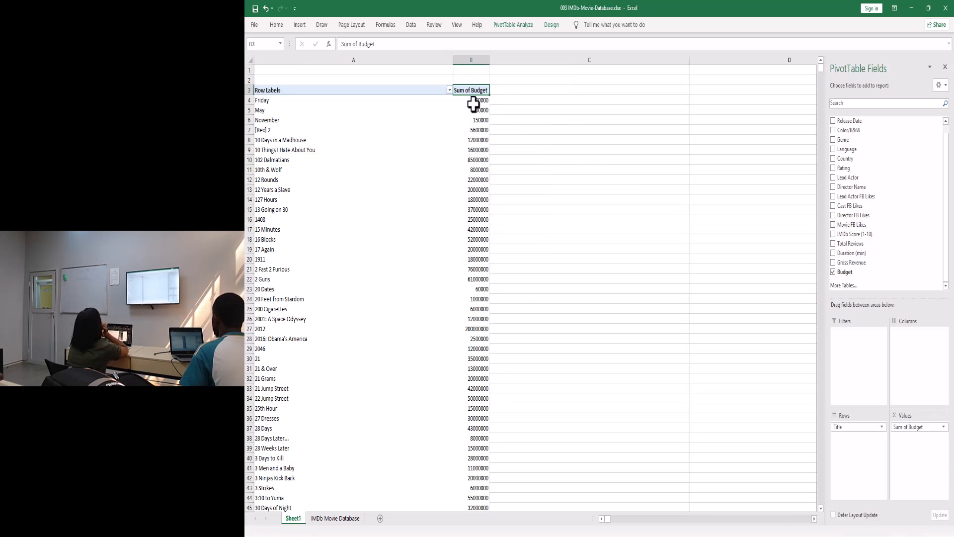
pyautogui.hotkey('ctrl', '1')
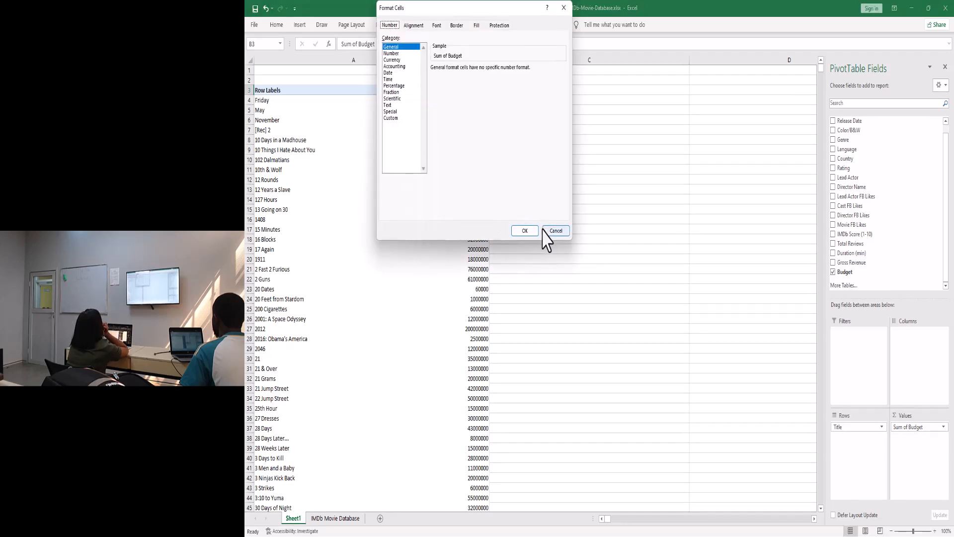
pyautogui.click(559, 232)
pyautogui.rightClick(475, 112)
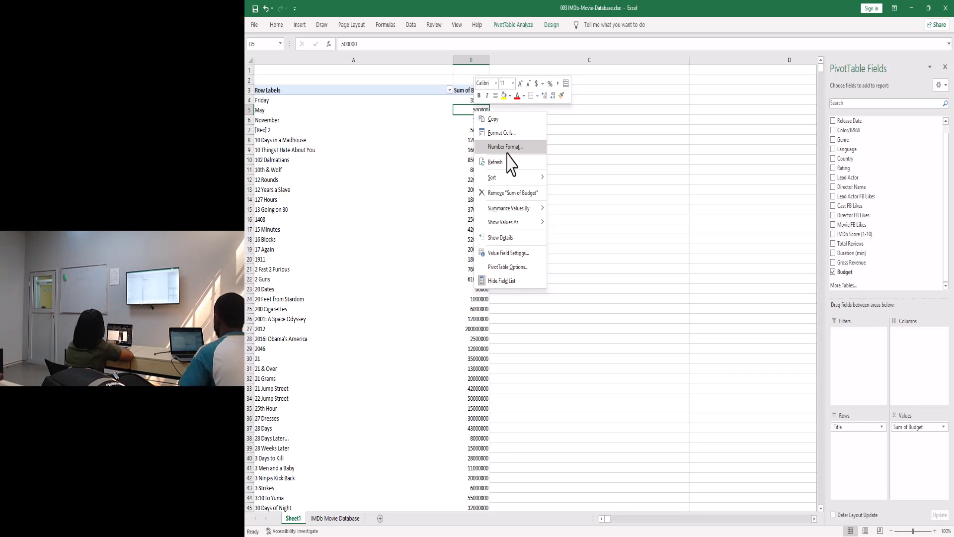
pyautogui.click(571, 176)
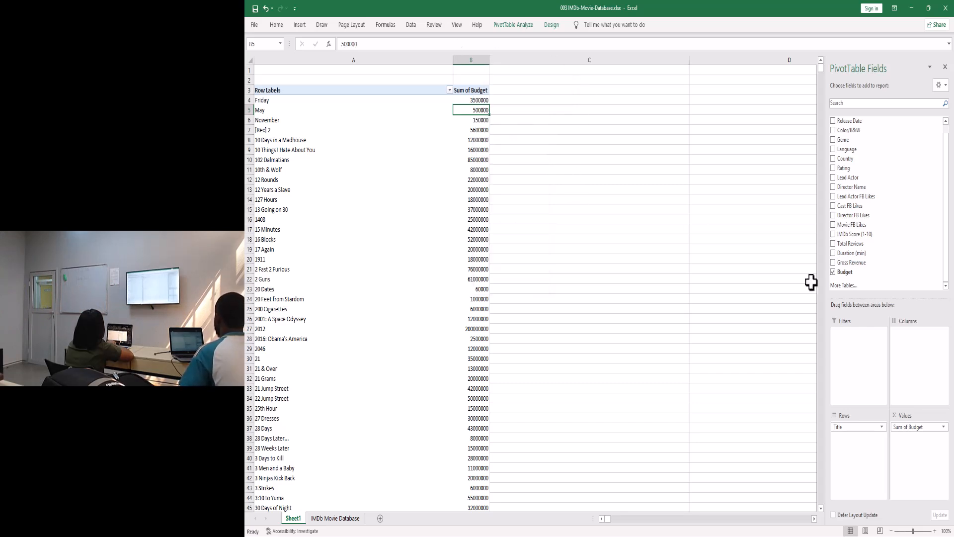
# - Open the Sum of Budget dropdown in the PivotTable Fields Values area
pyautogui.click(943, 426)
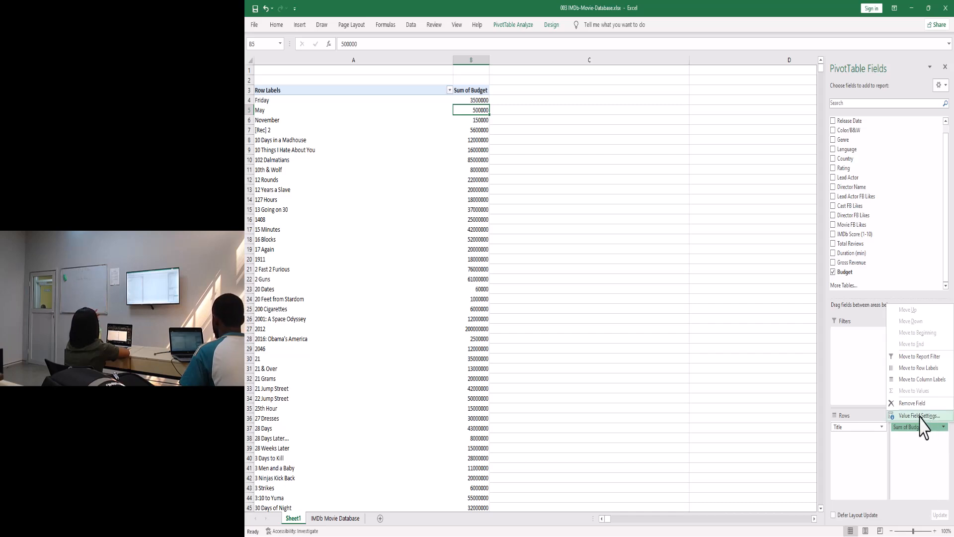
# - Open Value Field Settings for Sum of Budget from the Values area dropdown
pyautogui.rightClick(472, 92)
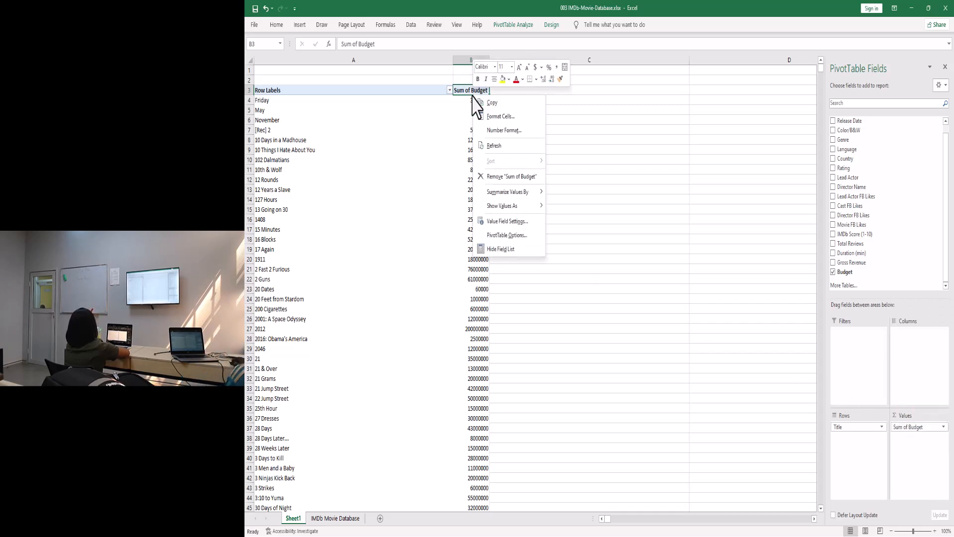
pyautogui.click(498, 222)
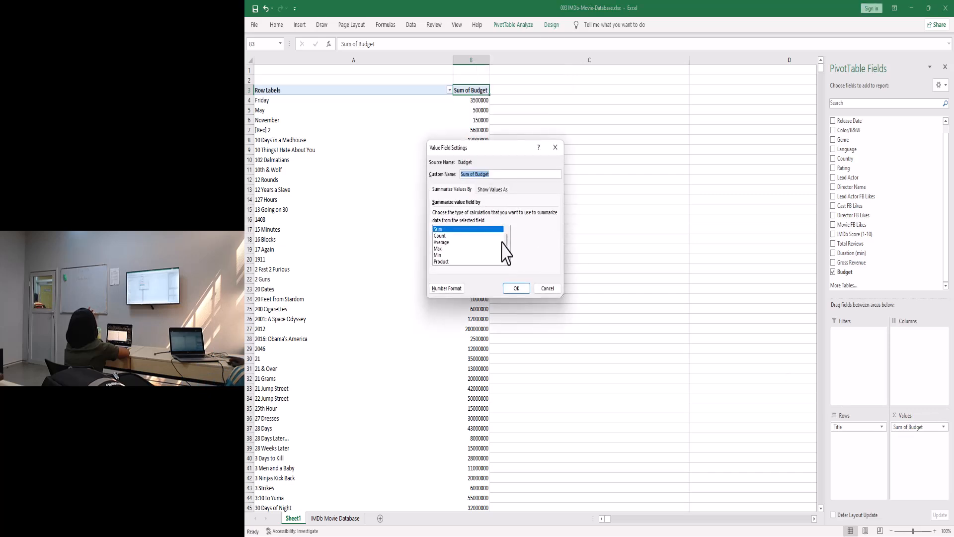
pyautogui.click(555, 149)
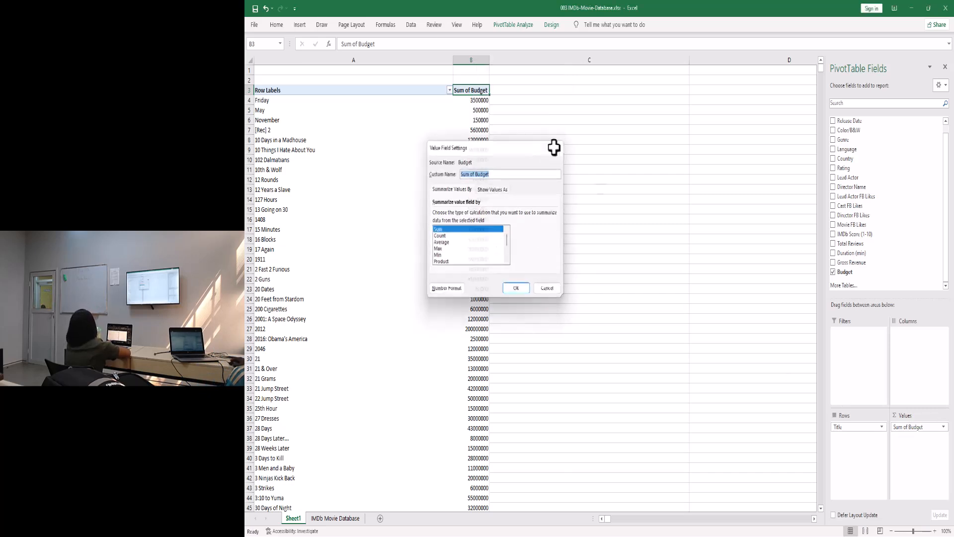
pyautogui.click(942, 428)
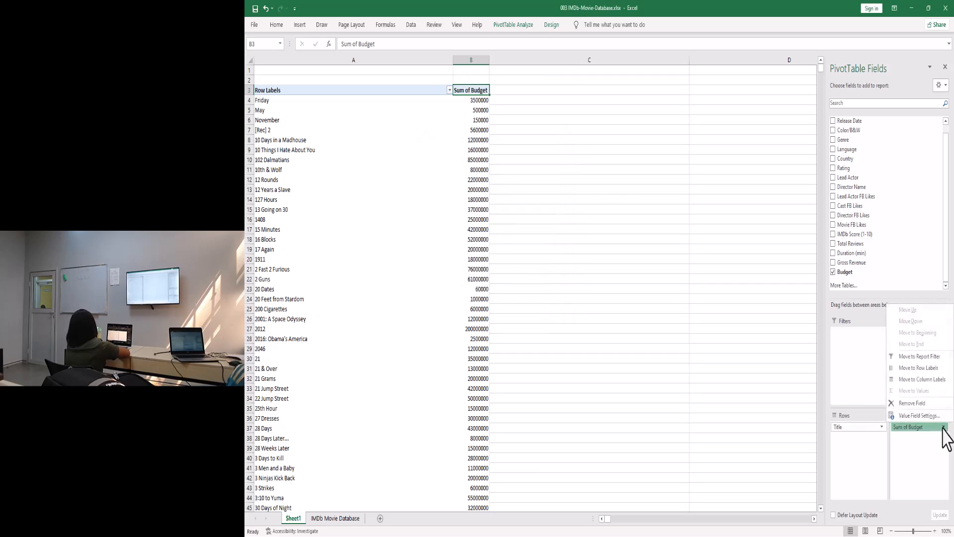
pyautogui.click(920, 415)
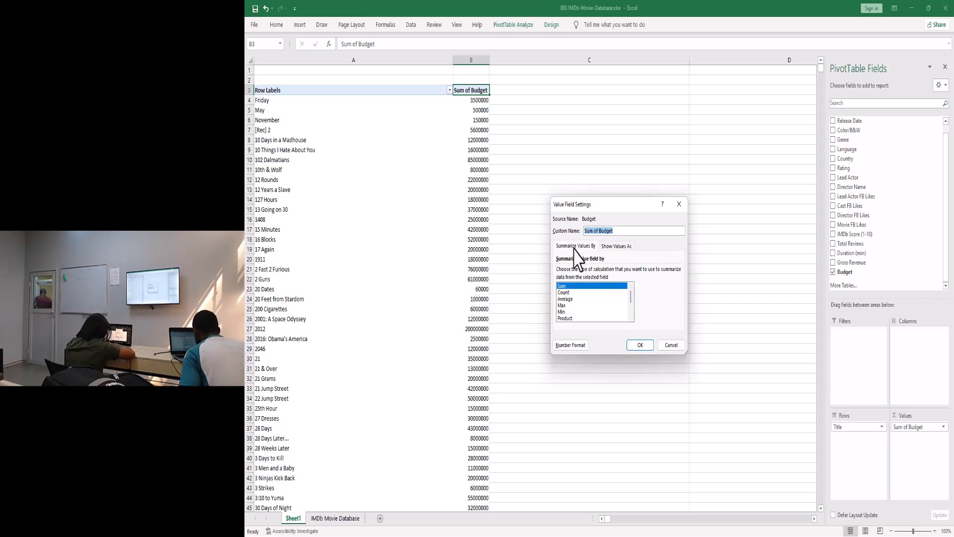
# - Open the Show values as list on the Show Values As tab, keeping No Calculation
pyautogui.click(623, 247)
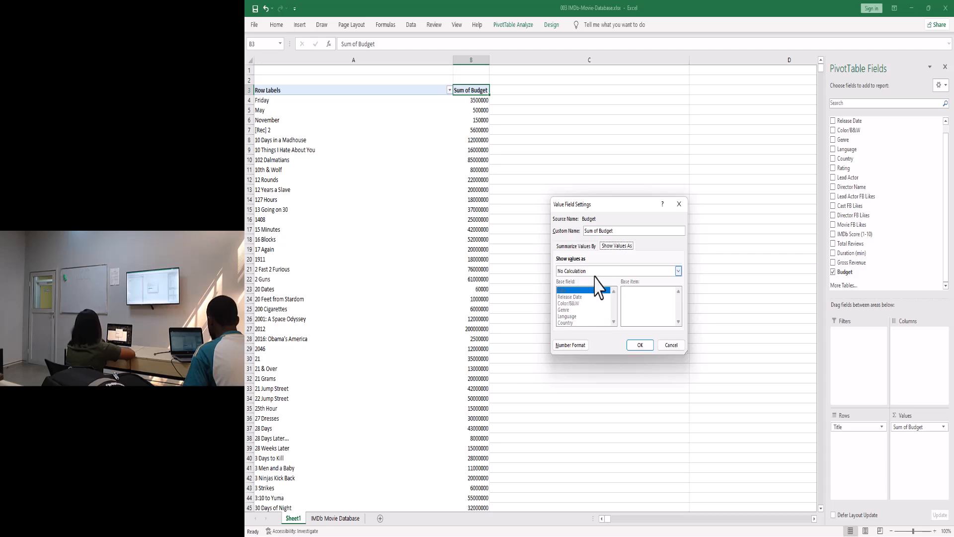
pyautogui.click(679, 272)
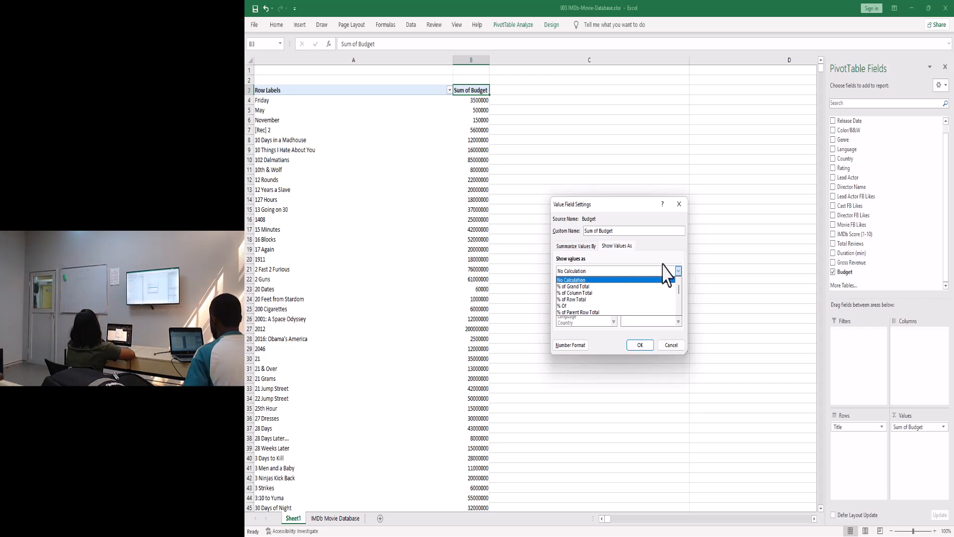
# - Open Number Format for Sum of Budget, which still shows the General format
pyautogui.click(573, 351)
pyautogui.click(573, 351)
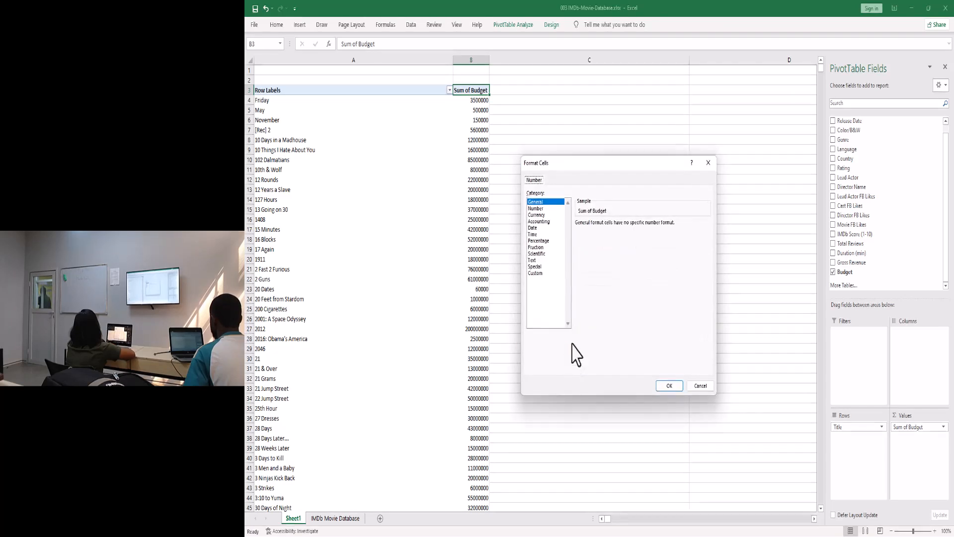
# - Apply a Currency number format with 0 decimal places to the Sum of Budget field
pyautogui.click(541, 216)
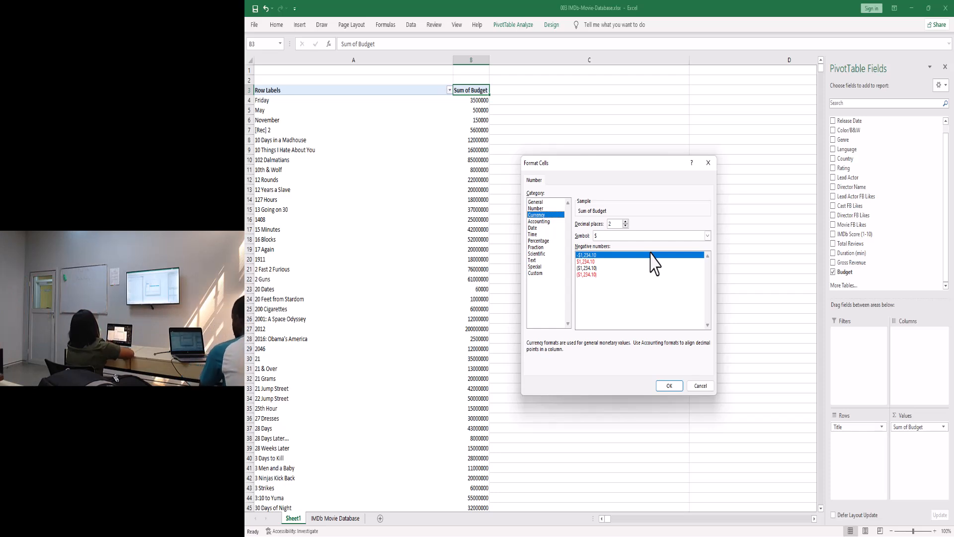
pyautogui.click(625, 221)
pyautogui.click(626, 221)
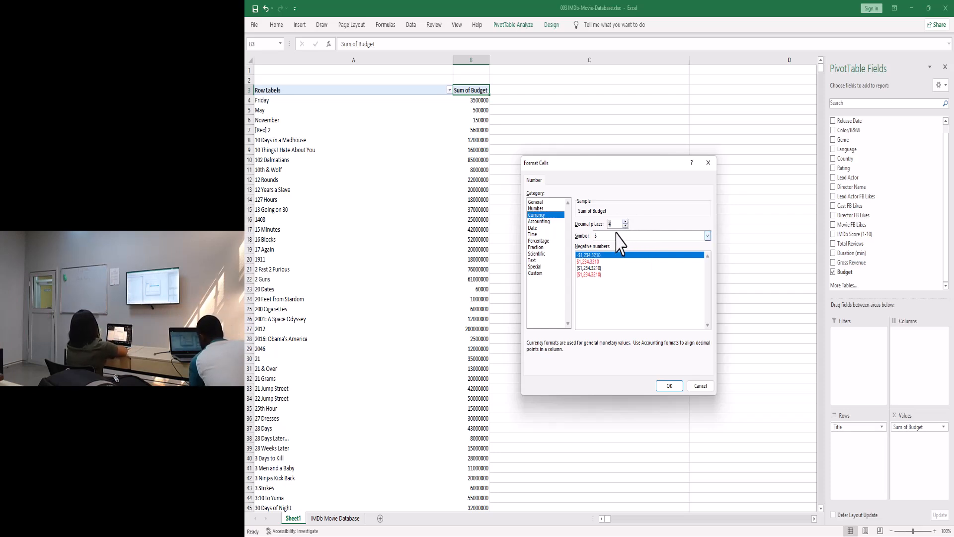
pyautogui.click(626, 226)
pyautogui.click(626, 226)
pyautogui.click(626, 227)
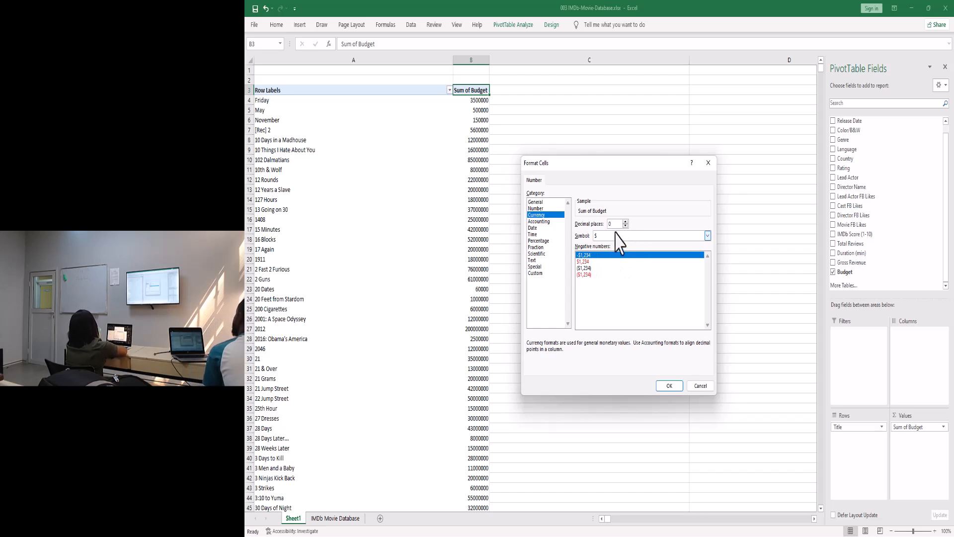
pyautogui.click(669, 386)
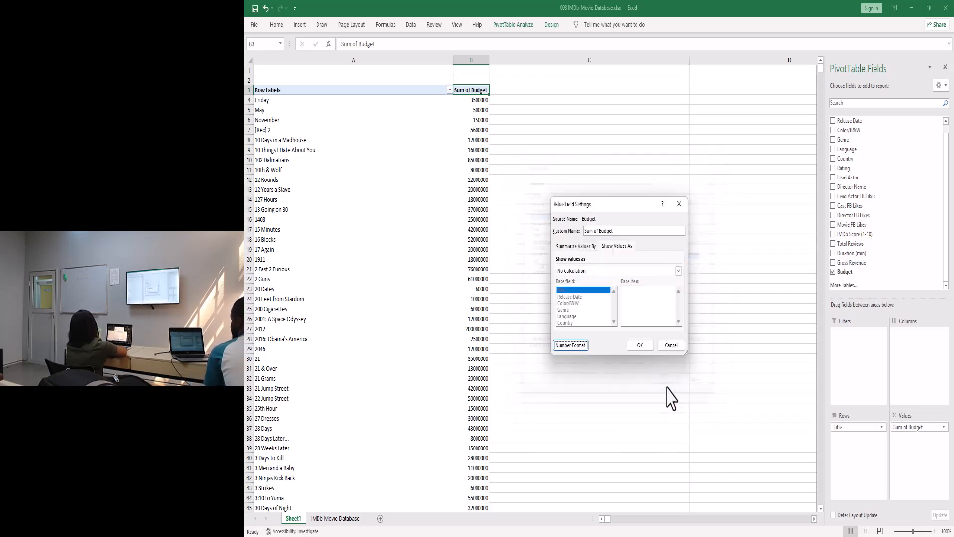
pyautogui.click(641, 345)
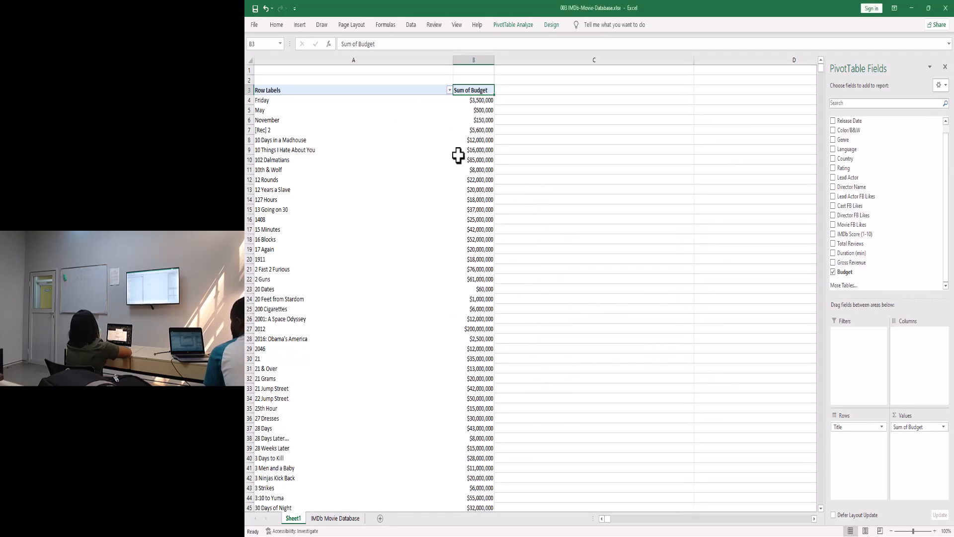
# - Select the 1911 budget value to check its whole-dollar format, then switch away from Excel
pyautogui.click(465, 256)
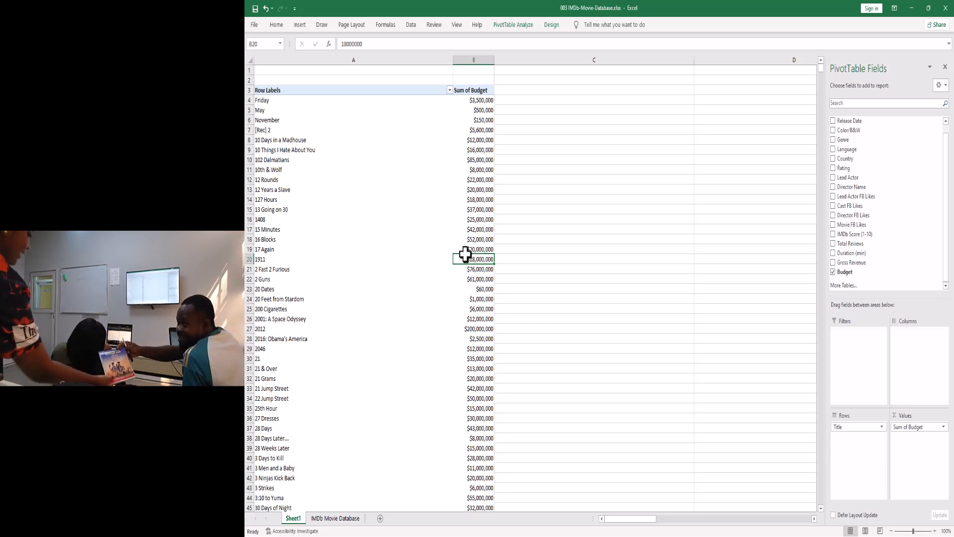
pyautogui.hotkey('alt', 'Tab')
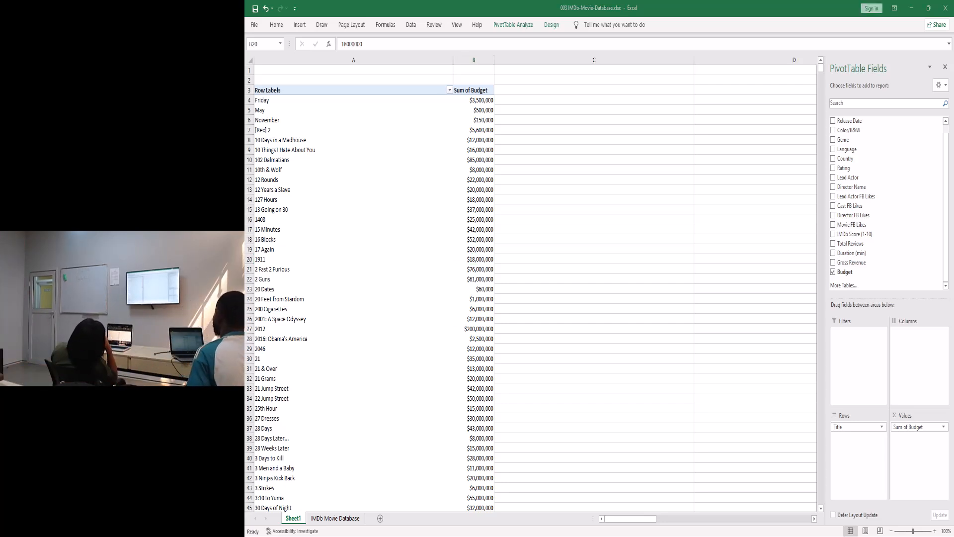